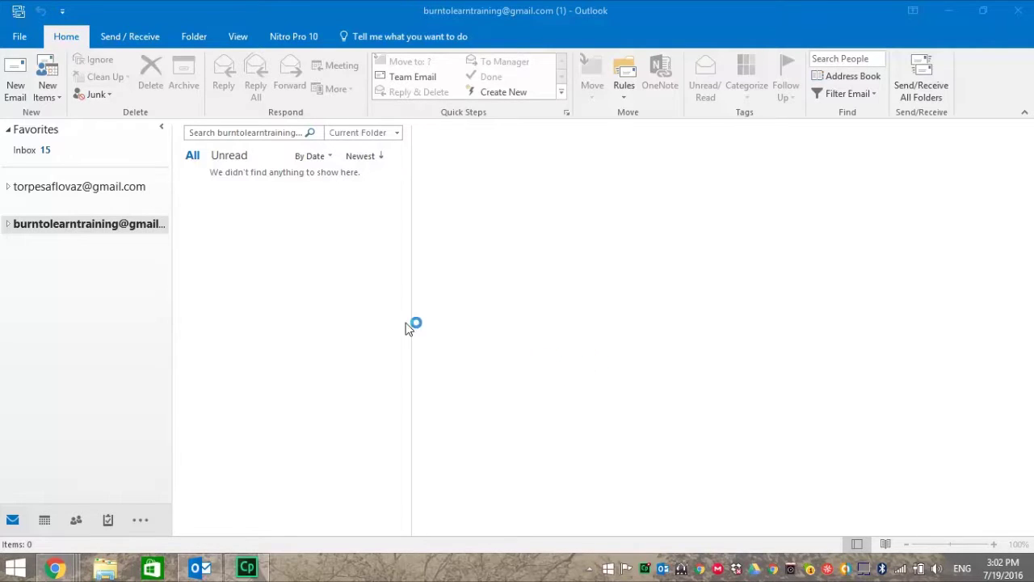
Open a new blank Untitled email message from the Home tab
{"action": "left_click", "coordinate": [20, 76]}
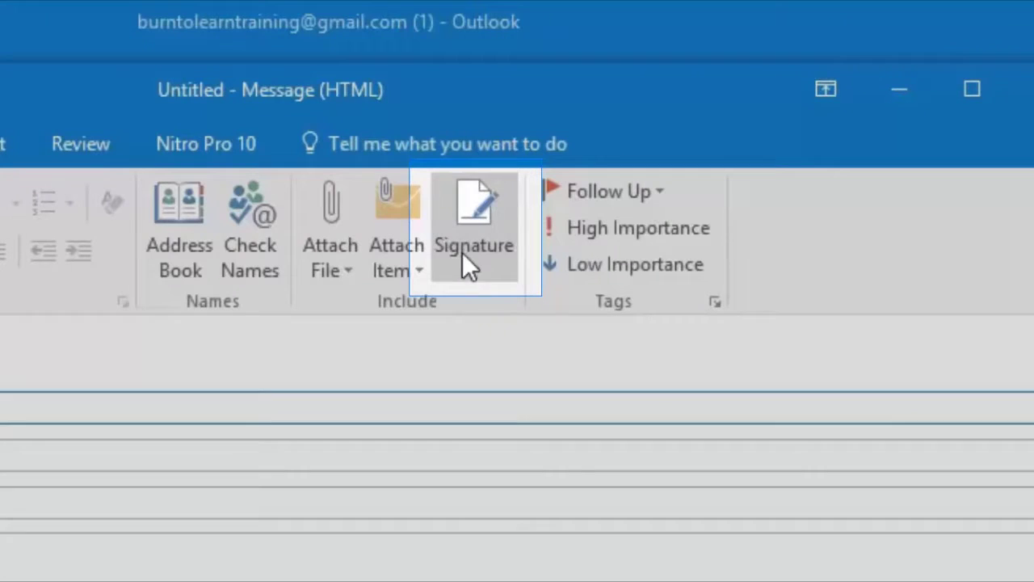
Open Signatures and Stationery and pick the second email account for default signatures
{"action": "left_click", "coordinate": [571, 132]}
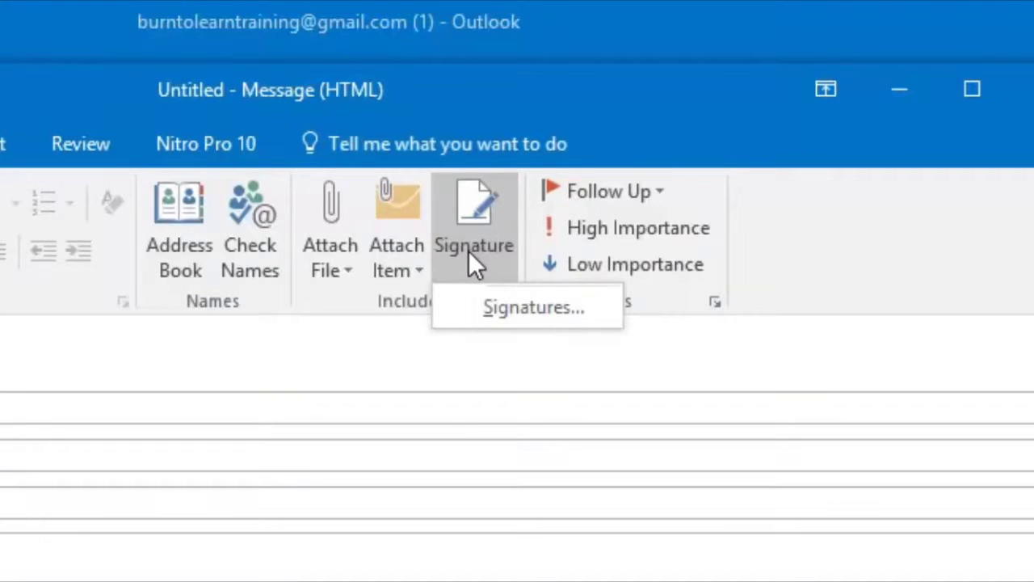
{"action": "left_click", "coordinate": [495, 312]}
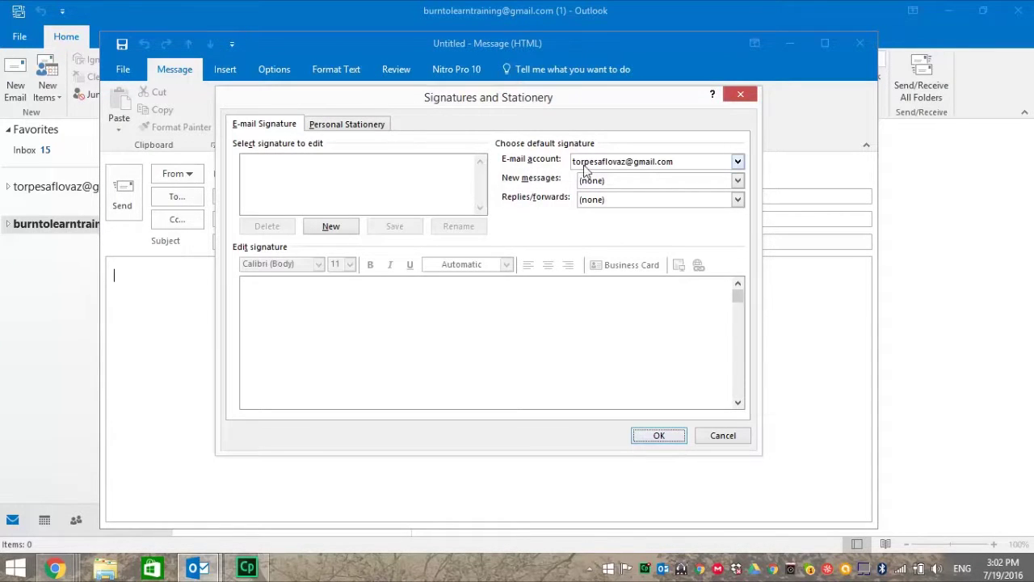
{"action": "left_click", "coordinate": [636, 163]}
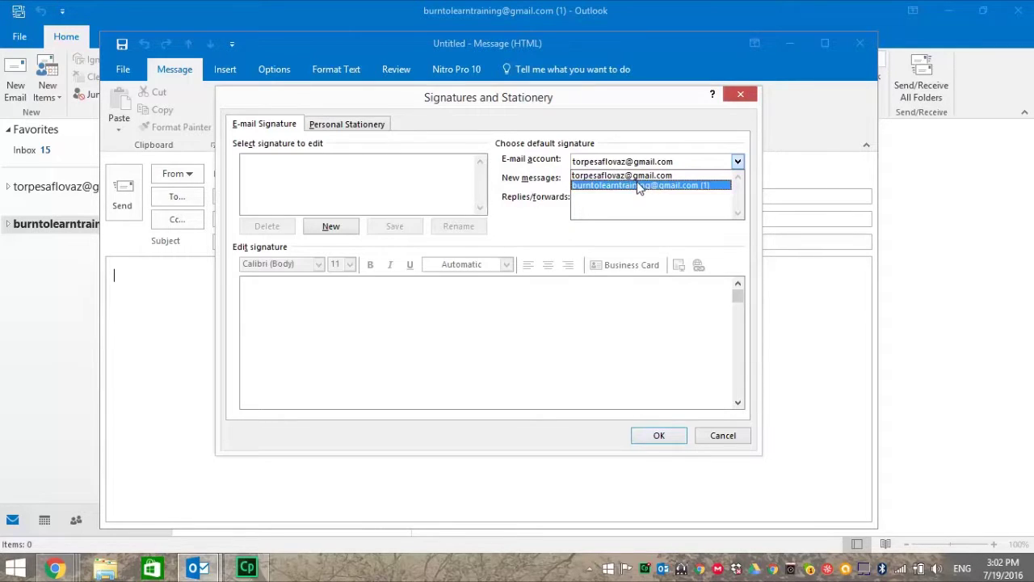
{"action": "left_click", "coordinate": [637, 185]}
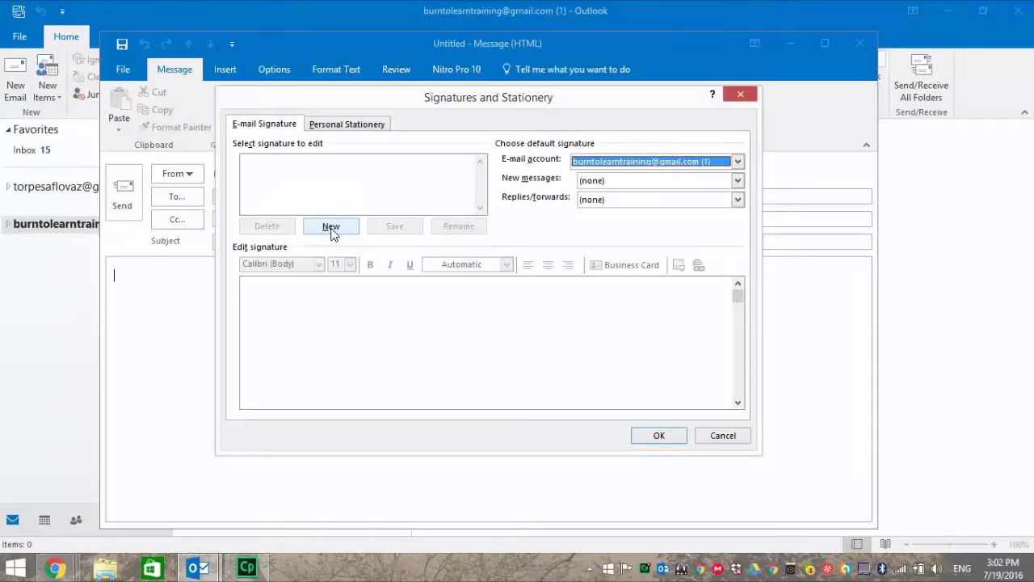
{"action": "left_click", "coordinate": [330, 229]}
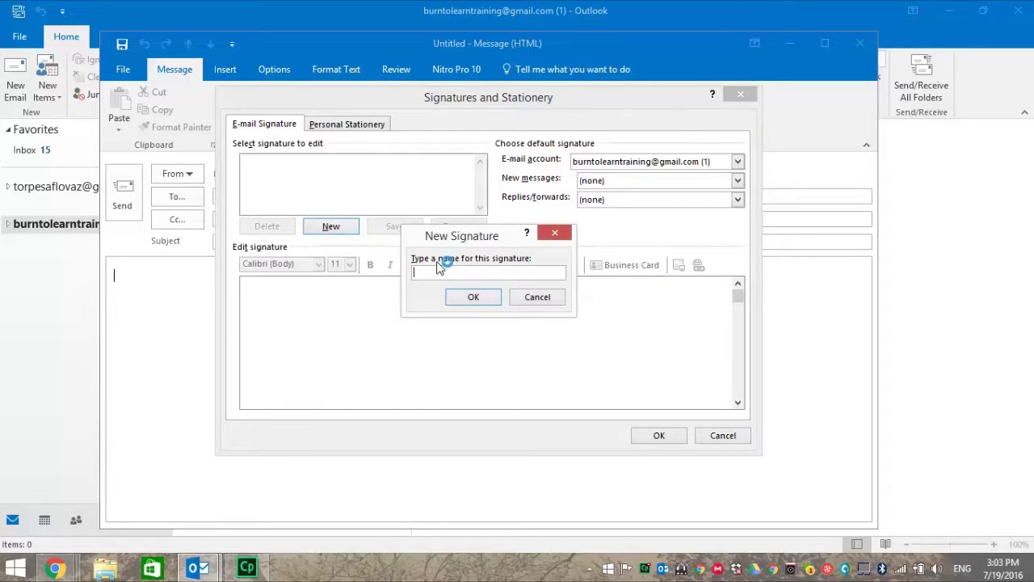
{"action": "type", "text": "Burn To Learn 1"}
{"action": "left_click", "coordinate": [487, 304]}
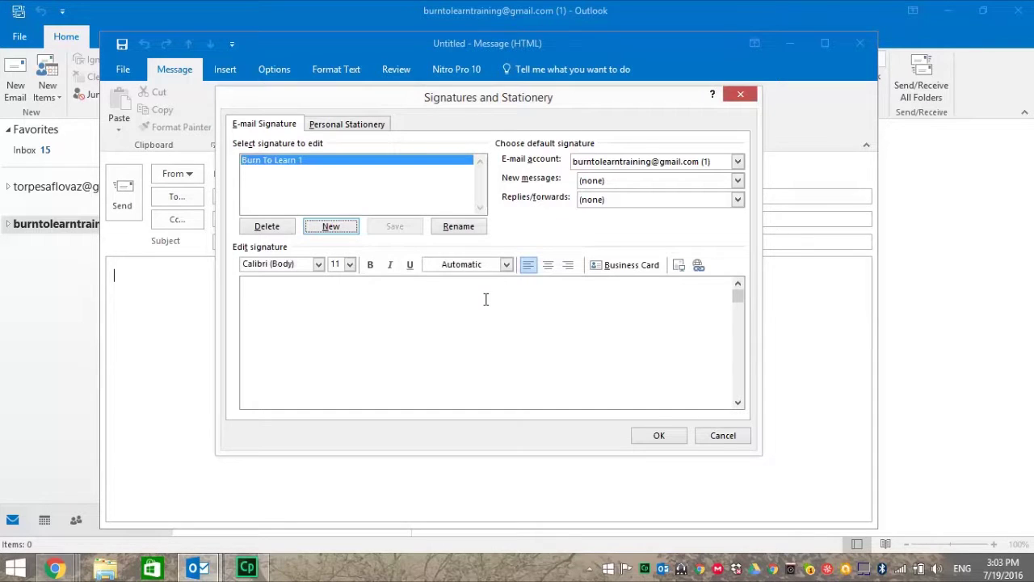
{"action": "left_click", "coordinate": [411, 322]}
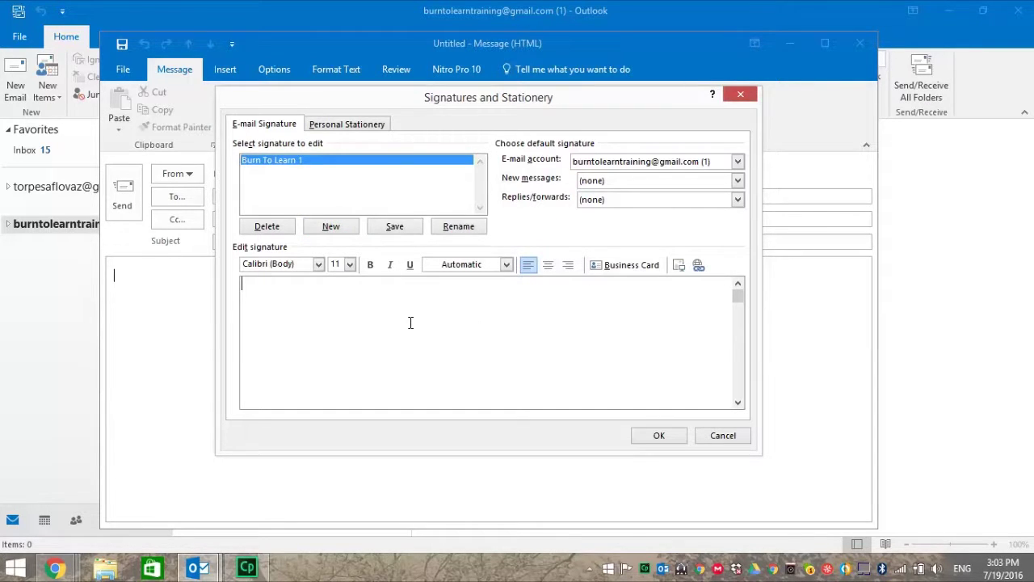
{"action": "type", "text": "BurnToLearn.com Rod Davis www.burntolearn.com"}
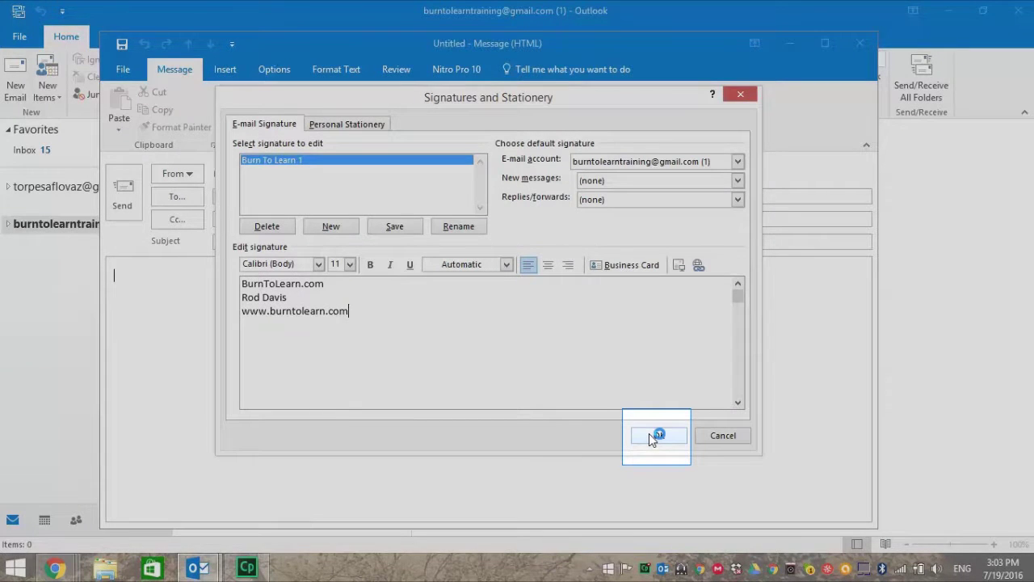
{"action": "left_click", "coordinate": [653, 434]}
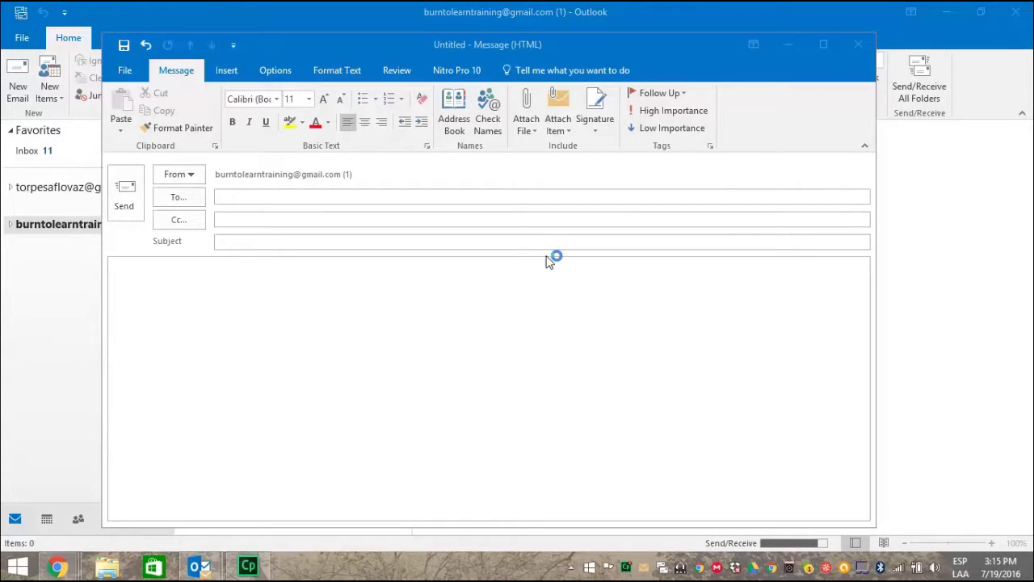
{"action": "left_click", "coordinate": [597, 129]}
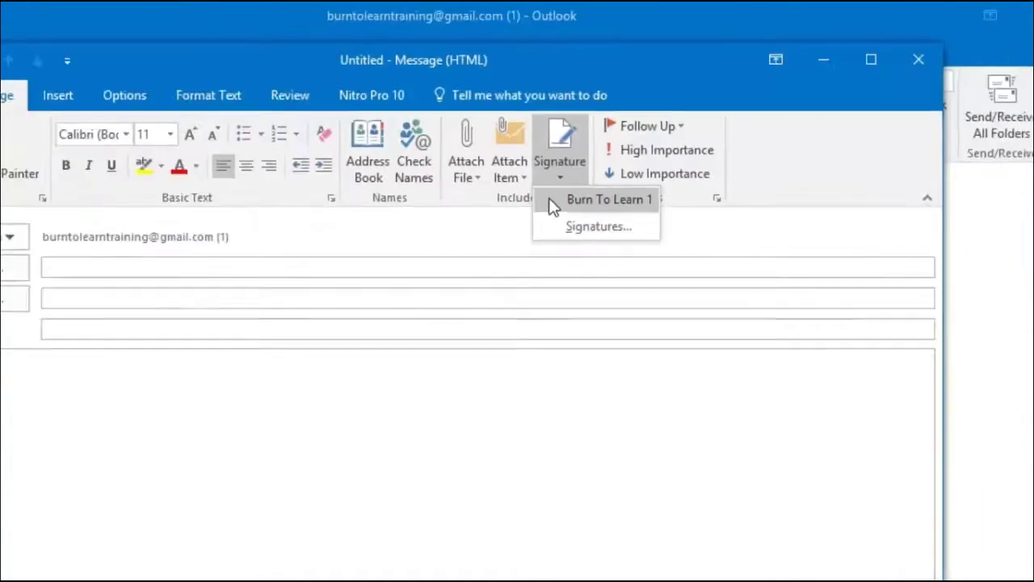
{"action": "left_click", "coordinate": [484, 291]}
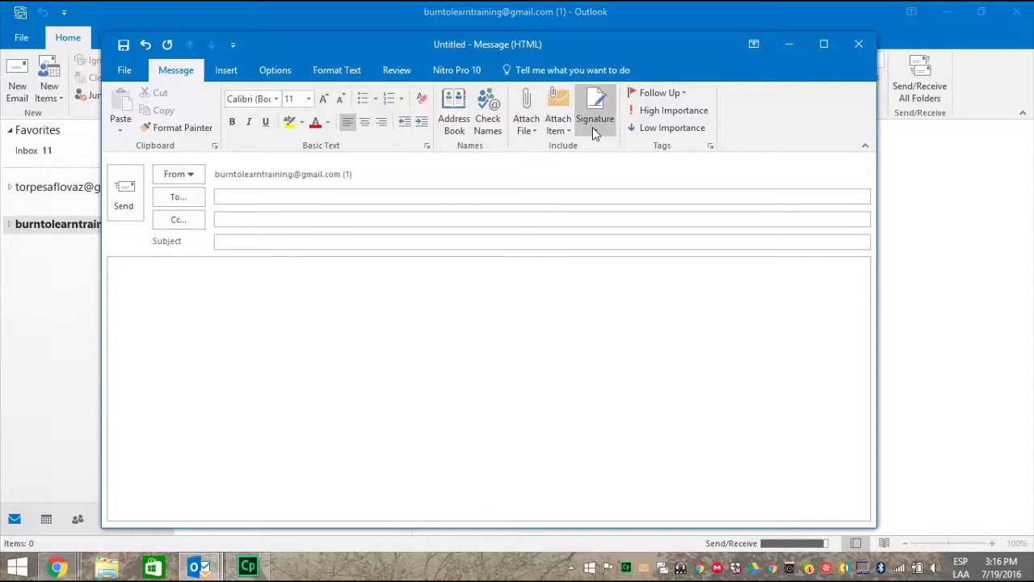
{"action": "left_click", "coordinate": [593, 126]}
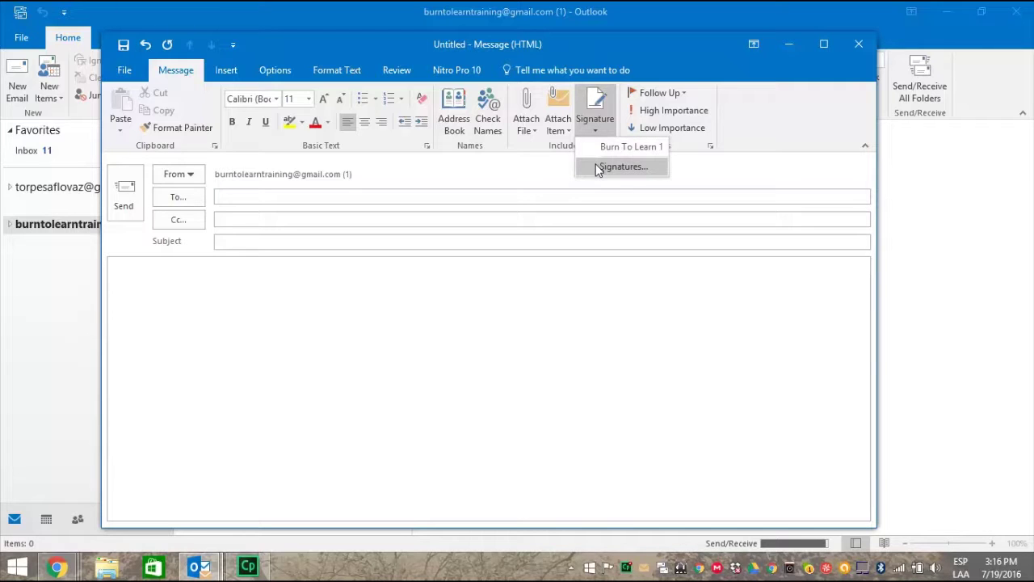
Reopen the Burn To Learn 1 signature and center all of its lines
{"action": "left_click", "coordinate": [622, 167]}
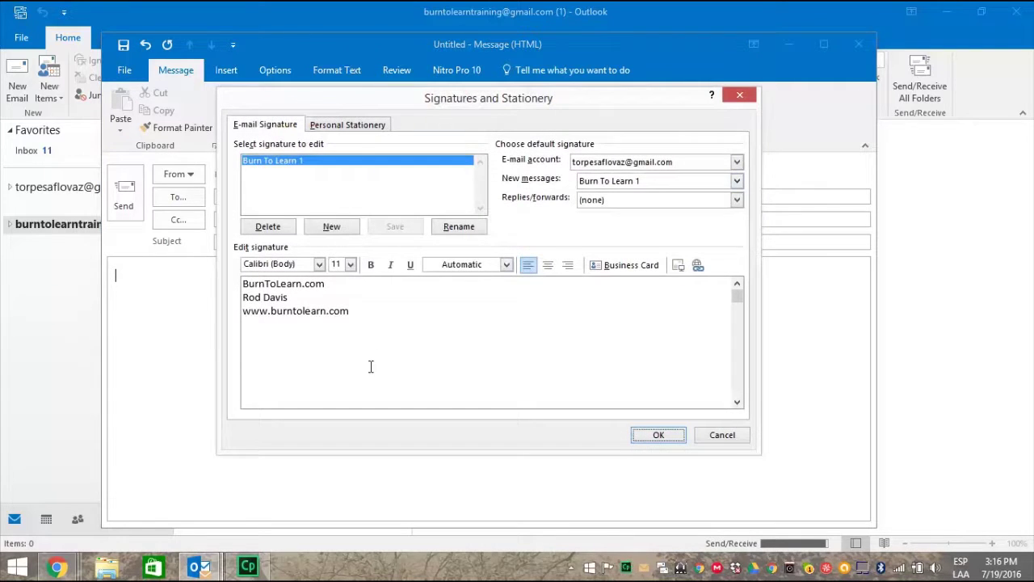
{"action": "left_click", "coordinate": [381, 315]}
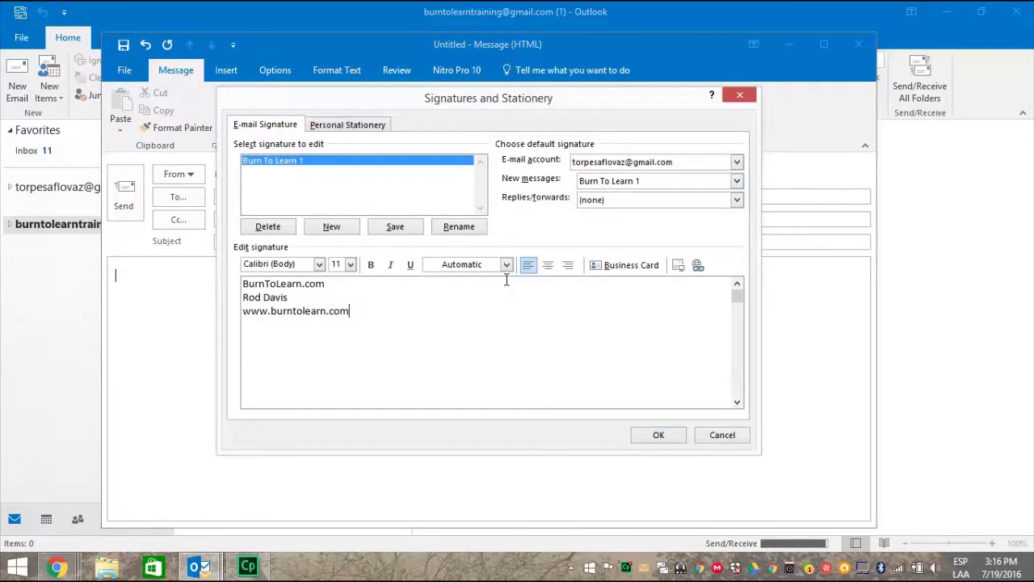
{"action": "left_click", "coordinate": [549, 267]}
{"action": "mouse_move", "coordinate": [338, 315]}
{"action": "left_mouse_down"}
{"action": "mouse_move", "coordinate": [246, 283]}
{"action": "mouse_move", "coordinate": [267, 283]}
{"action": "left_mouse_up"}
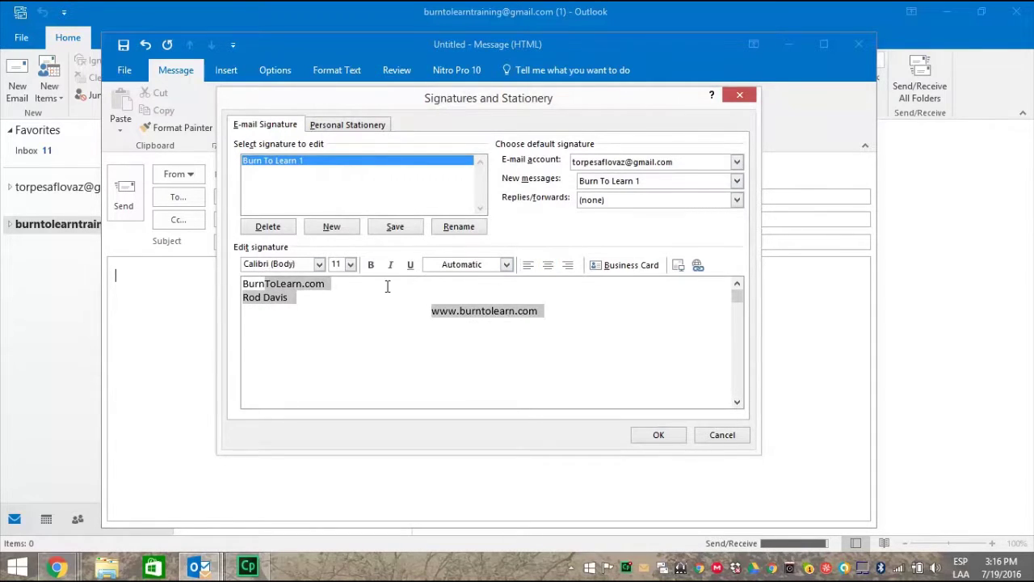
{"action": "left_click", "coordinate": [543, 268]}
{"action": "left_click", "coordinate": [542, 315]}
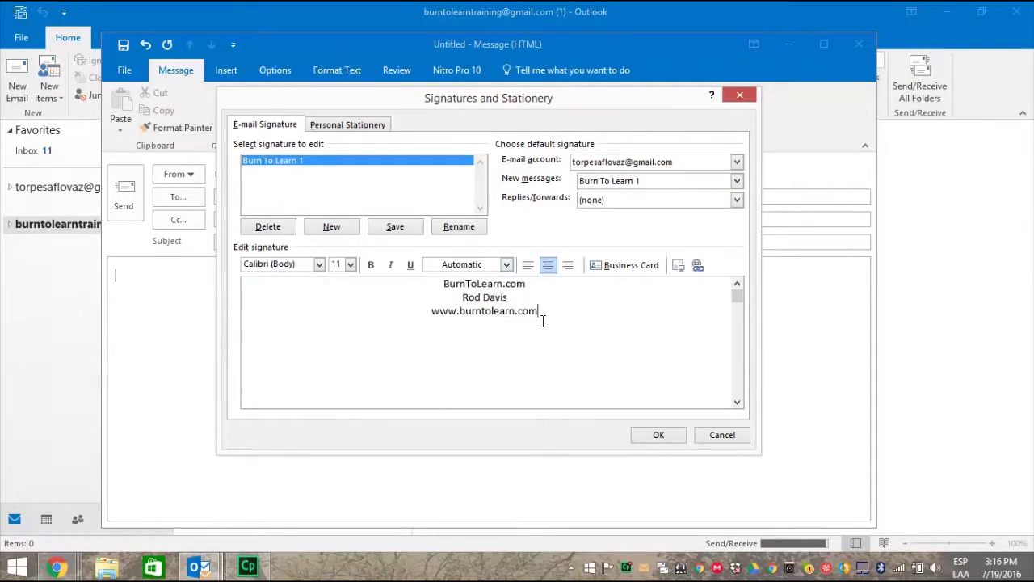
Make the BurnToLearn.com line 20 point and dark red
{"action": "left_click_drag", "start_coordinate": [525, 284], "coordinate": [447, 286]}
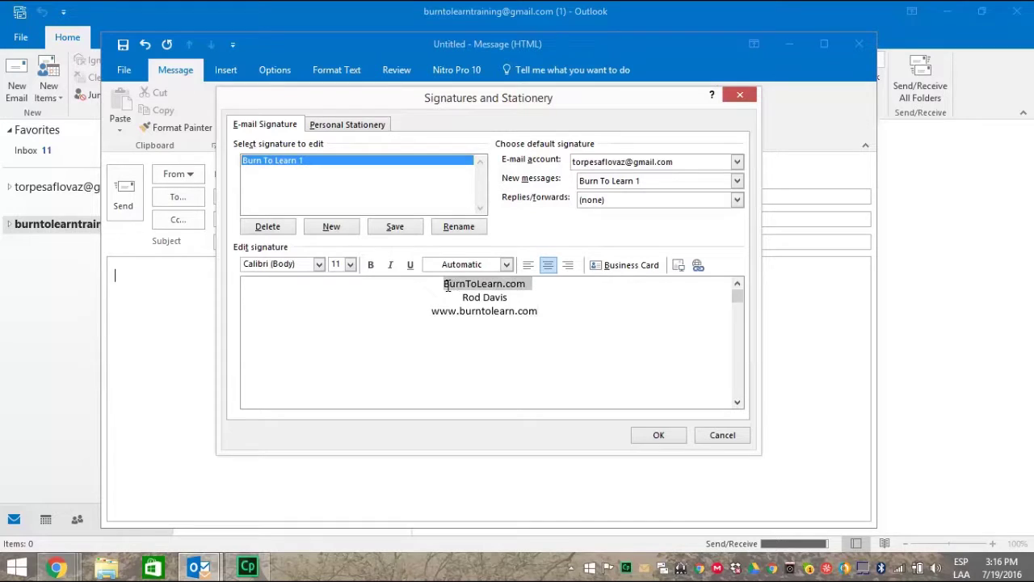
{"action": "left_click", "coordinate": [350, 265]}
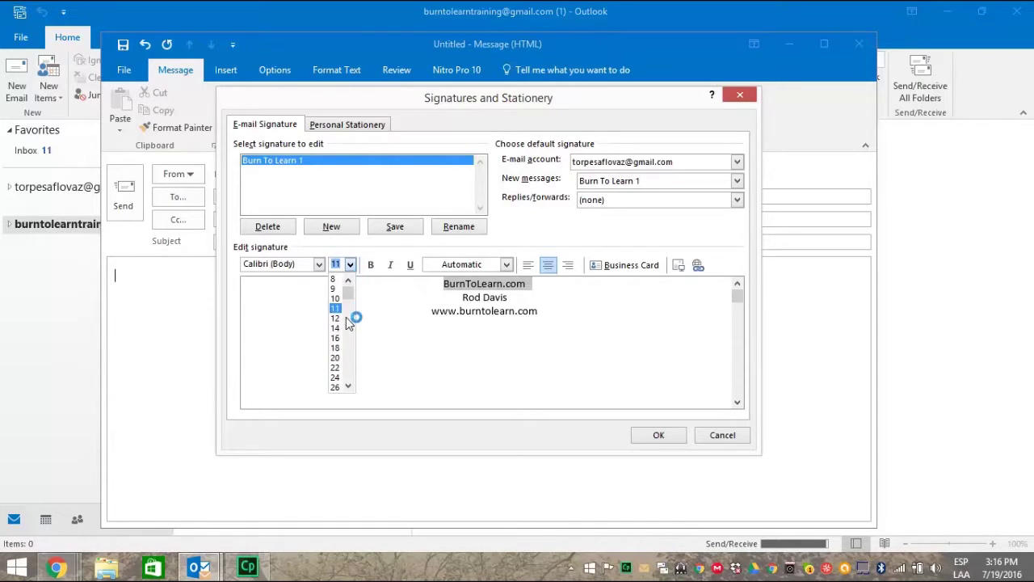
{"action": "left_click", "coordinate": [336, 357]}
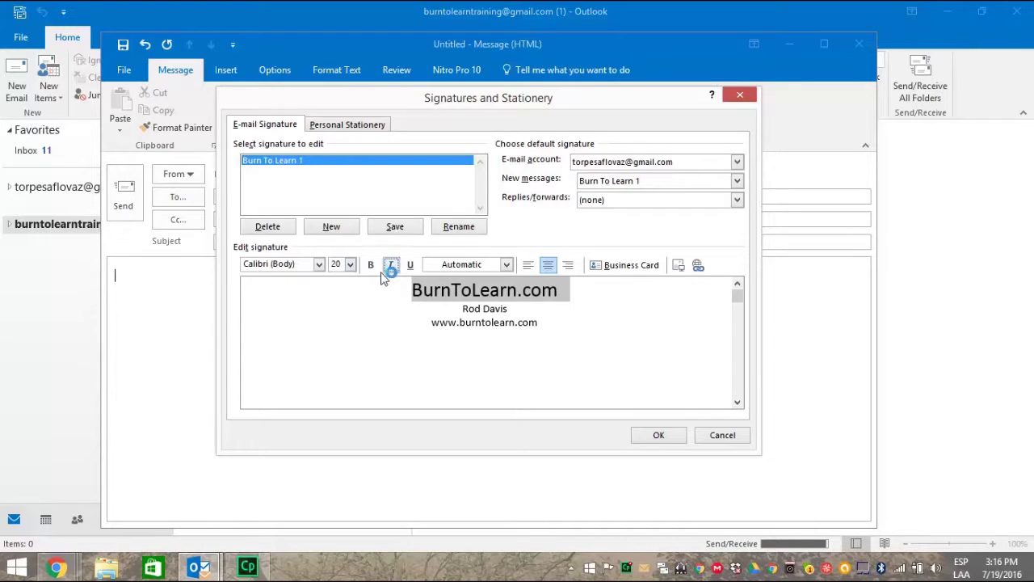
{"action": "left_click", "coordinate": [506, 265]}
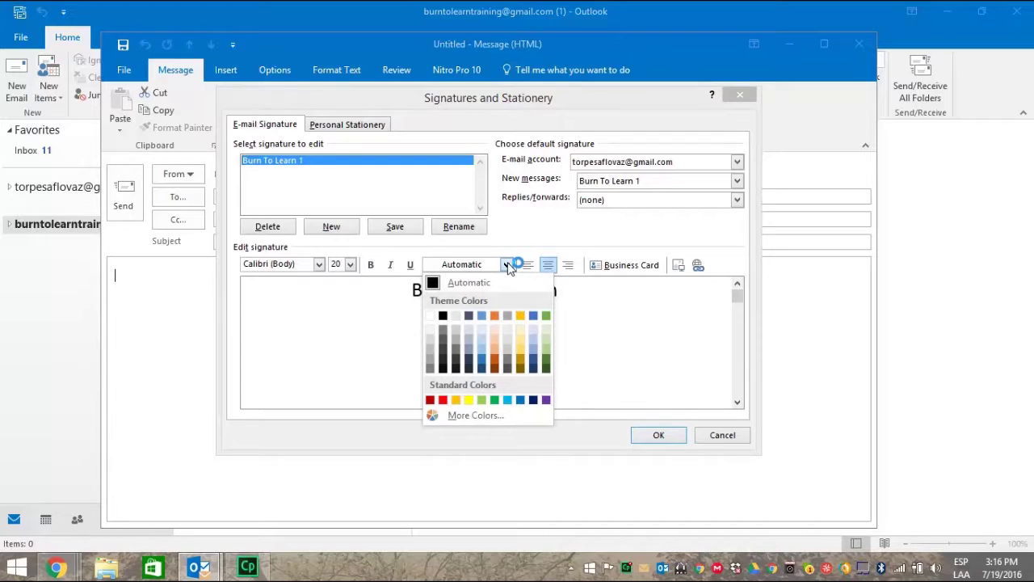
{"action": "left_click", "coordinate": [435, 400]}
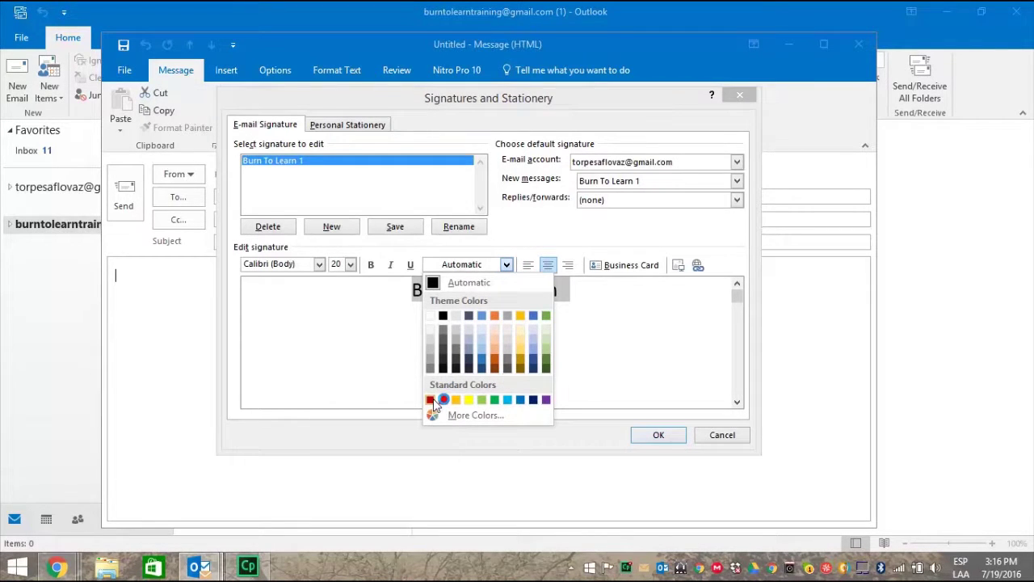
{"action": "left_click", "coordinate": [430, 400]}
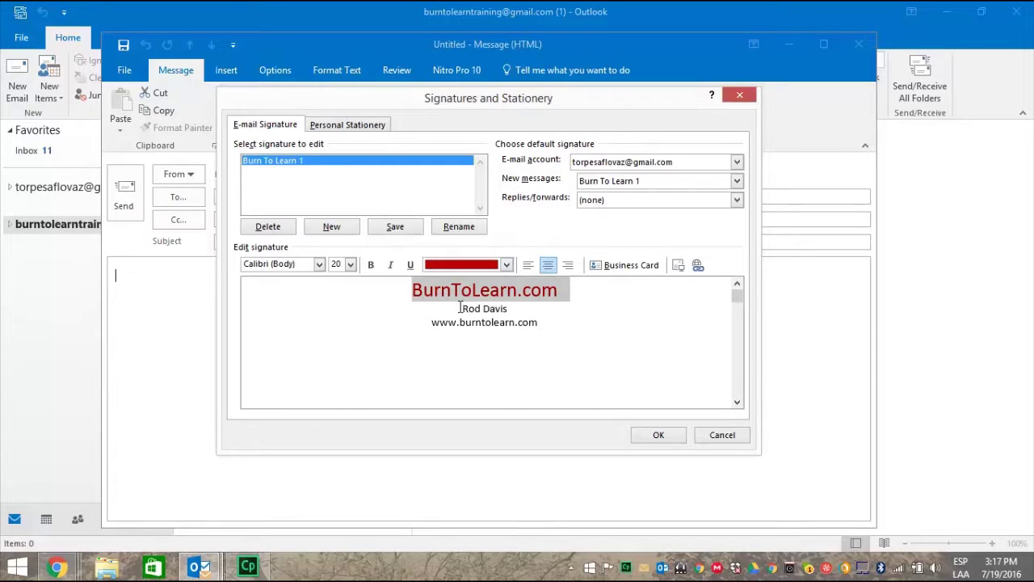
Set the signature's name line to Adobe Arabic at size 16
{"action": "left_click_drag", "start_coordinate": [459, 308], "coordinate": [501, 309]}
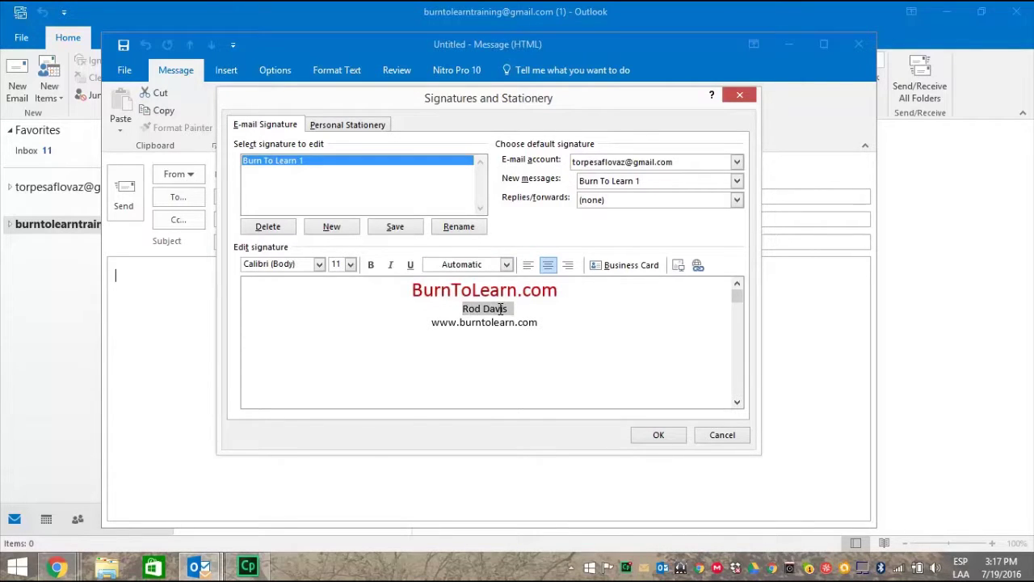
{"action": "left_click", "coordinate": [319, 265]}
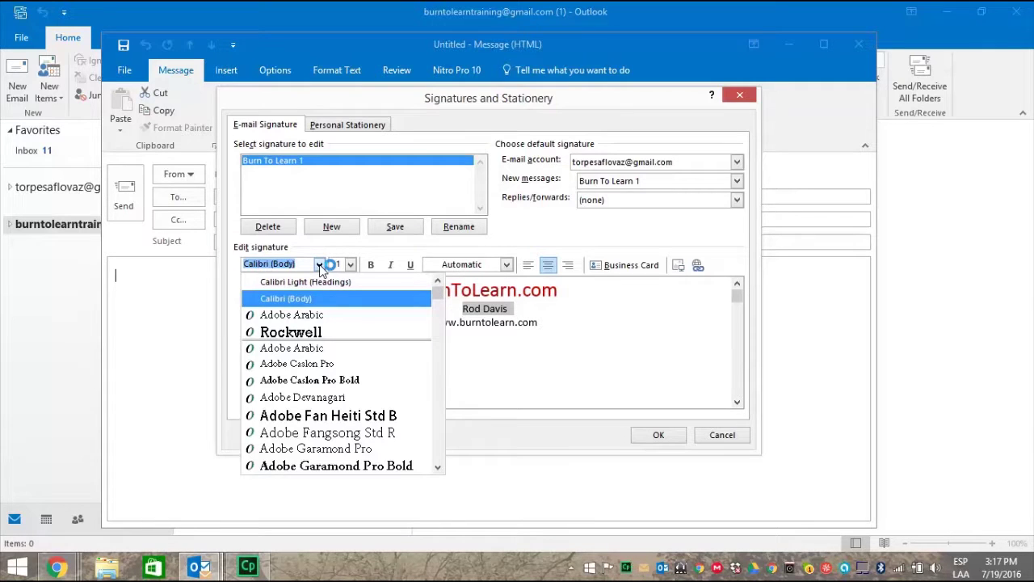
{"action": "left_click", "coordinate": [322, 317]}
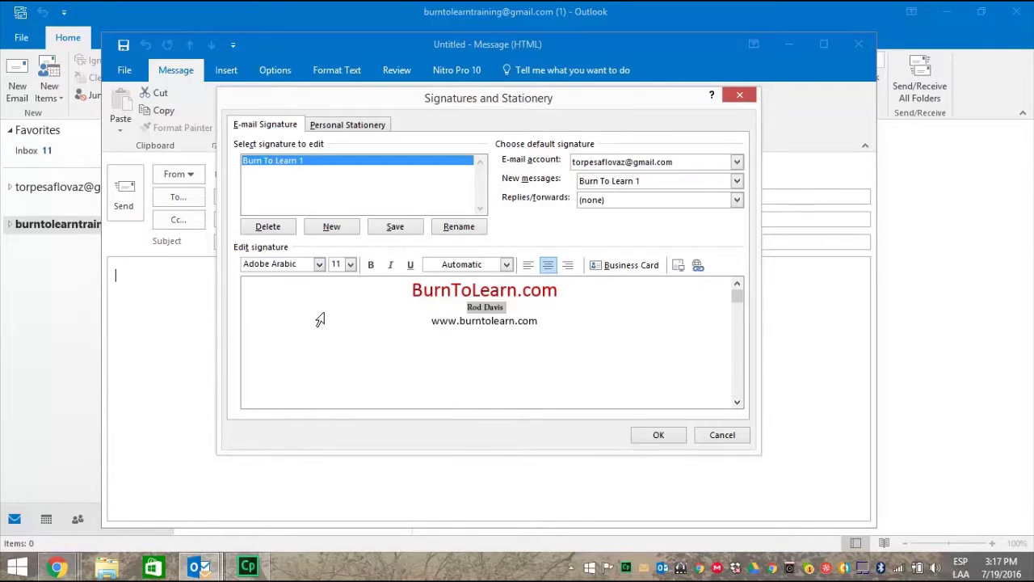
{"action": "left_click", "coordinate": [350, 266]}
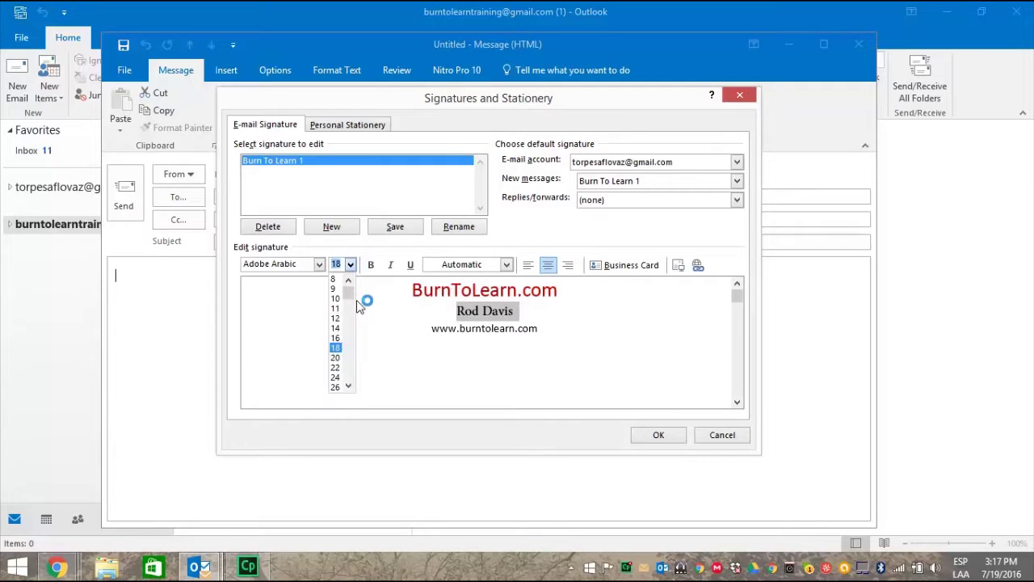
{"action": "left_click", "coordinate": [336, 338]}
{"action": "left_click", "coordinate": [521, 309]}
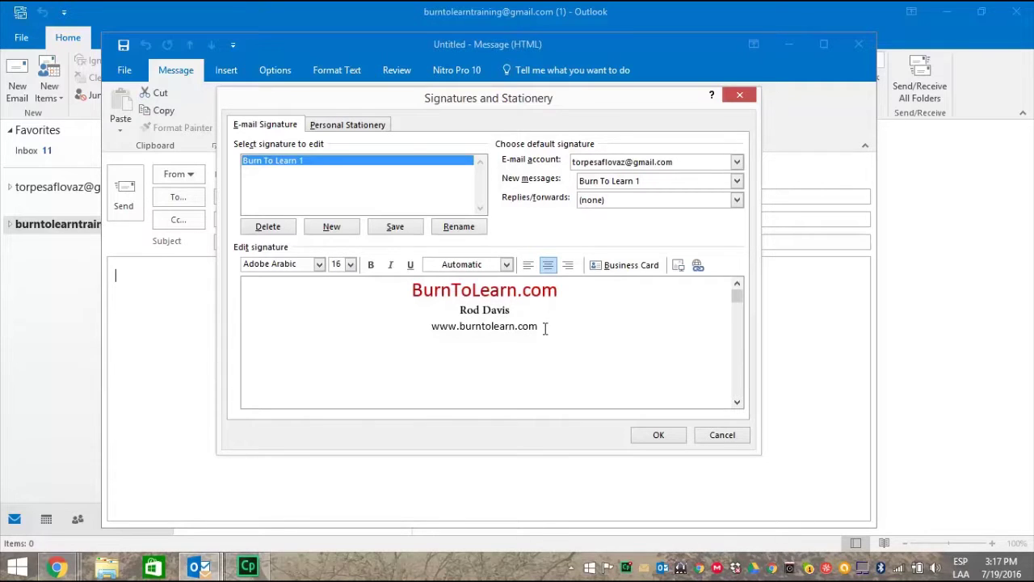
{"action": "left_click_drag", "start_coordinate": [540, 326], "coordinate": [426, 326]}
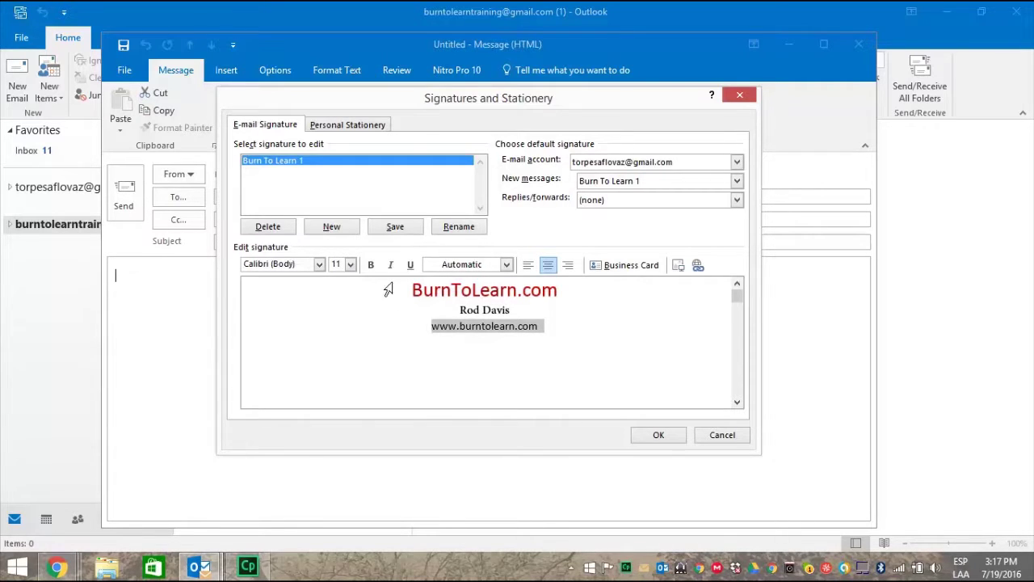
{"action": "left_click", "coordinate": [507, 266]}
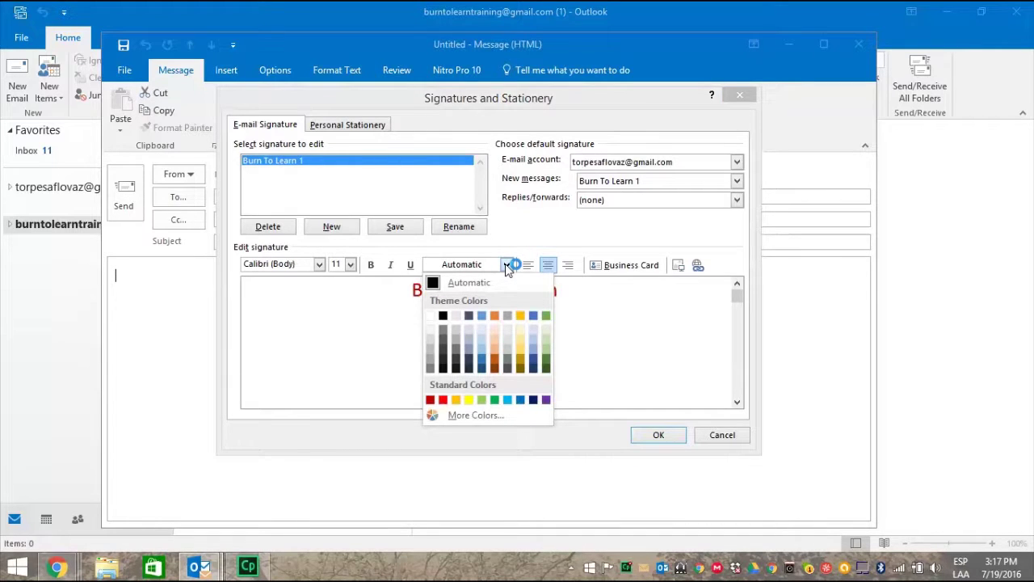
{"action": "left_click", "coordinate": [520, 400]}
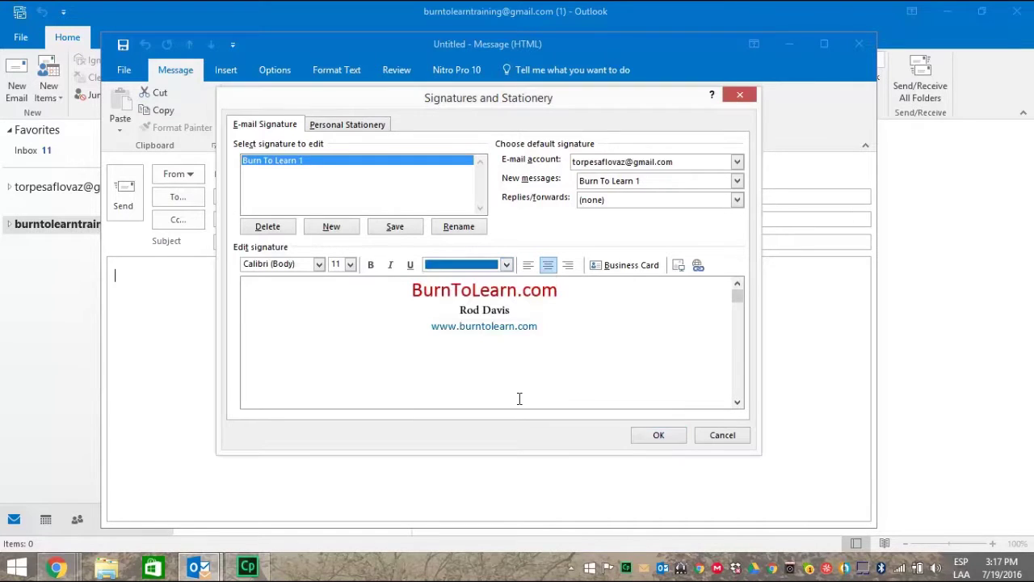
{"action": "left_click", "coordinate": [587, 323]}
{"action": "left_click_drag", "start_coordinate": [550, 325], "coordinate": [429, 326]}
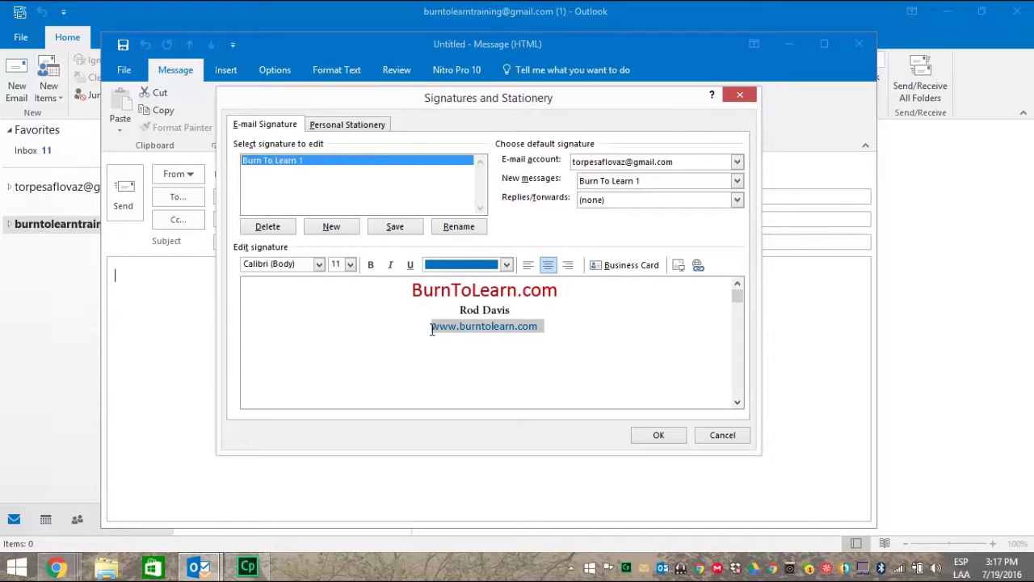
{"action": "left_click", "coordinate": [350, 264]}
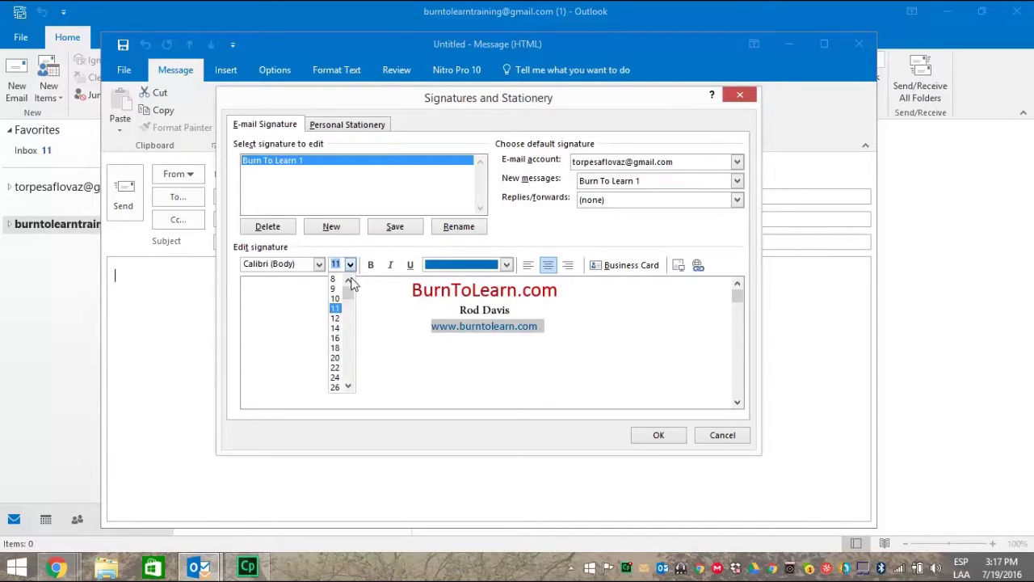
{"action": "left_click", "coordinate": [335, 328]}
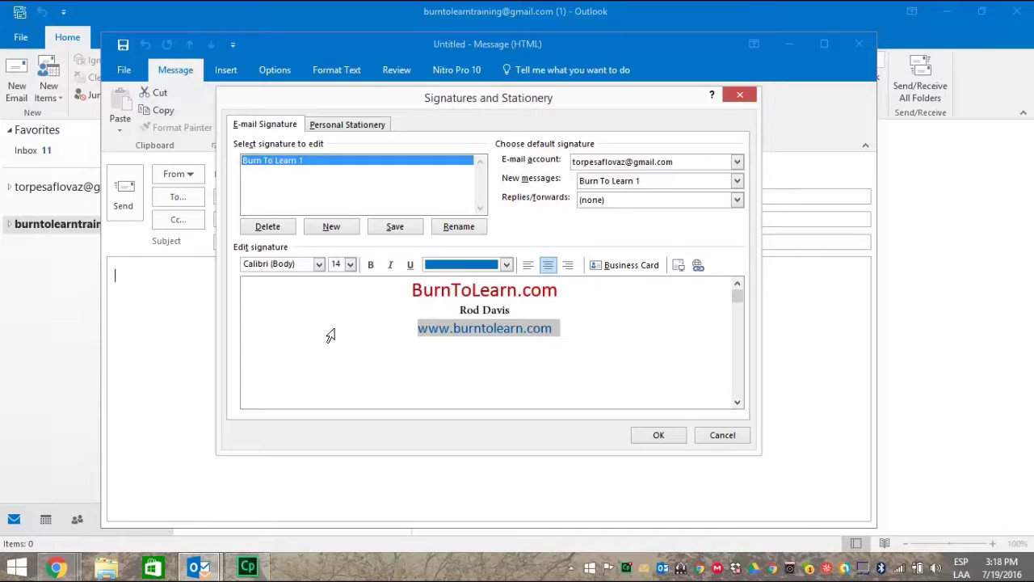
{"action": "left_click", "coordinate": [558, 330]}
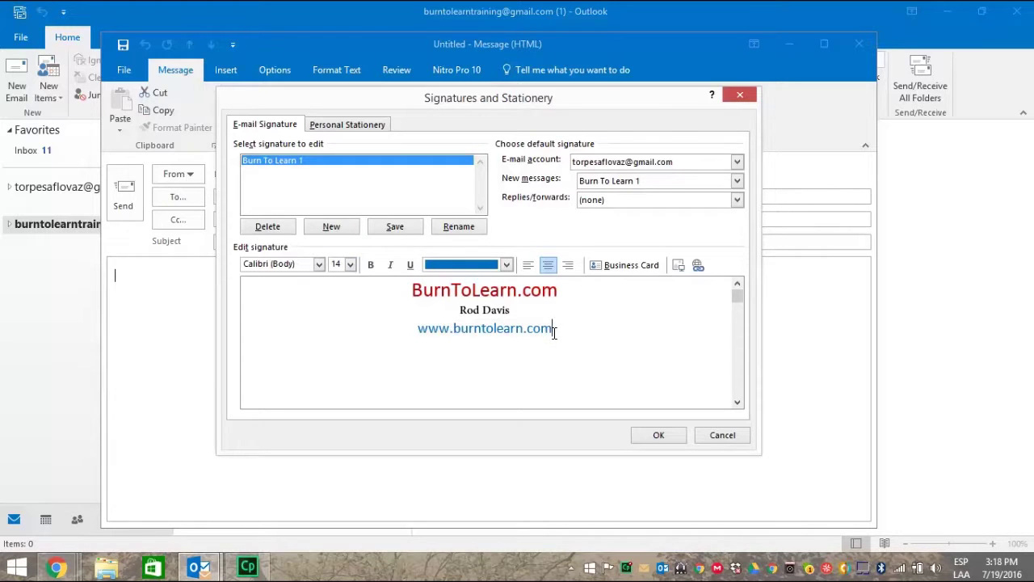
{"action": "left_click", "coordinate": [656, 434]}
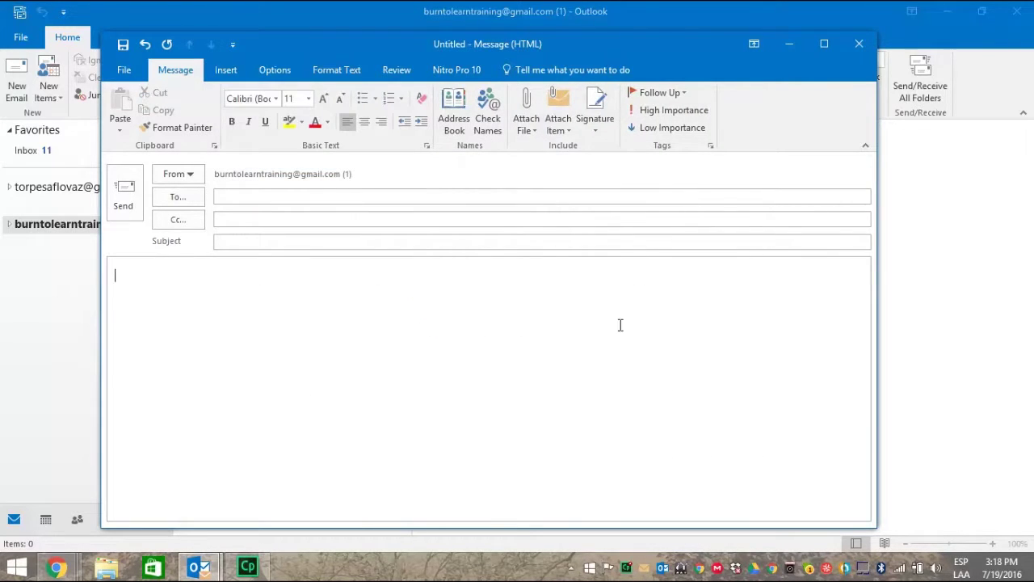
Show the Signature dropdown listing saved signatures such as Burn To Learn 1
{"action": "left_click", "coordinate": [595, 132]}
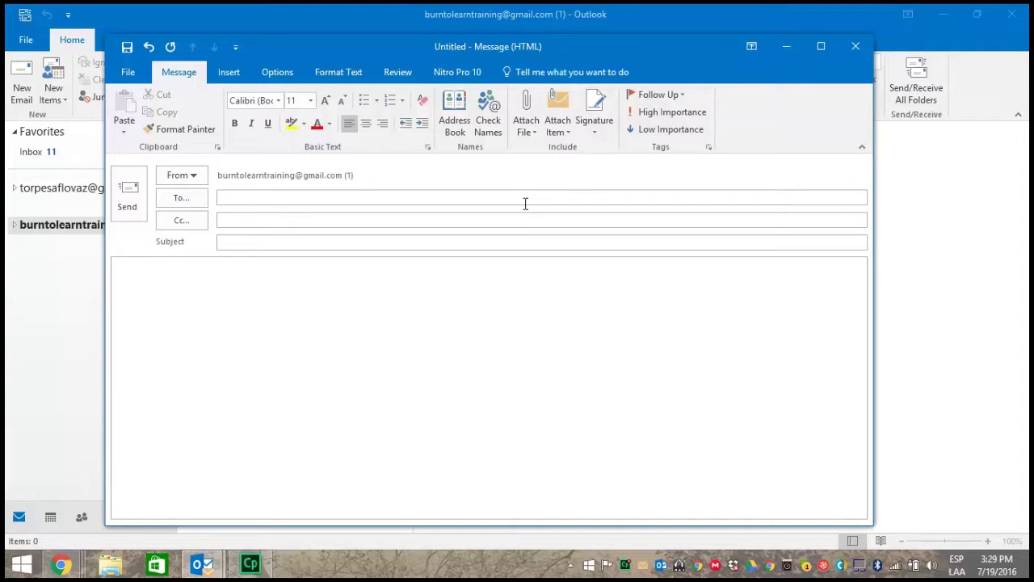
{"action": "left_click", "coordinate": [597, 130]}
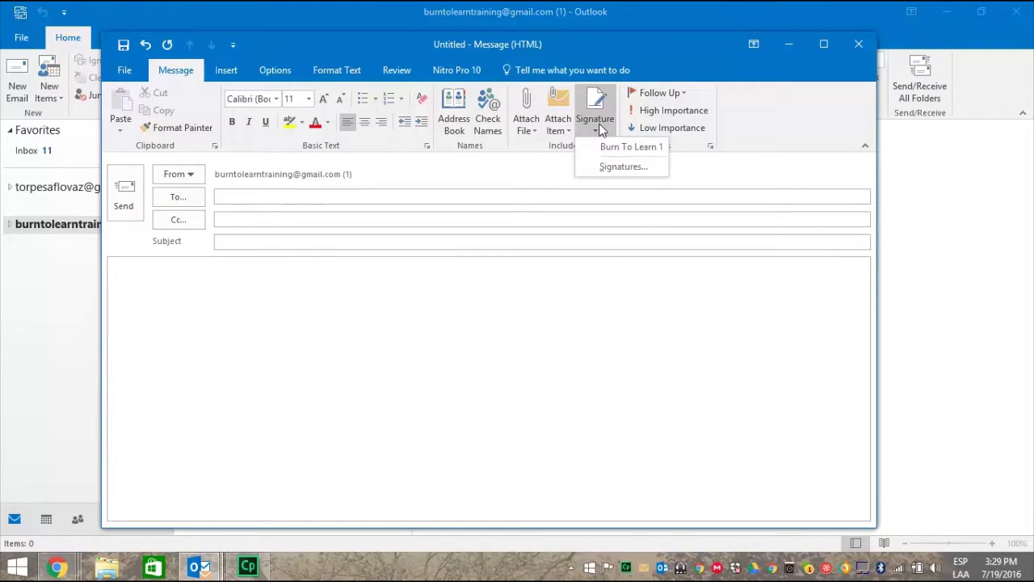
Add a new empty signature named Burn To Learn 2 in Signatures and Stationery
{"action": "left_click", "coordinate": [602, 167]}
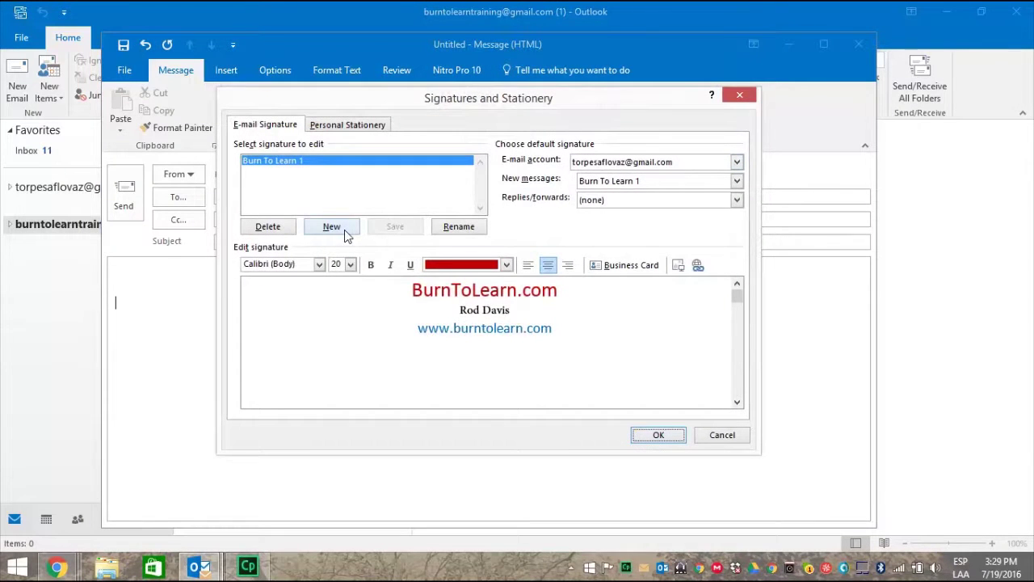
{"action": "left_click", "coordinate": [345, 233]}
{"action": "type", "text": "Burn To "}
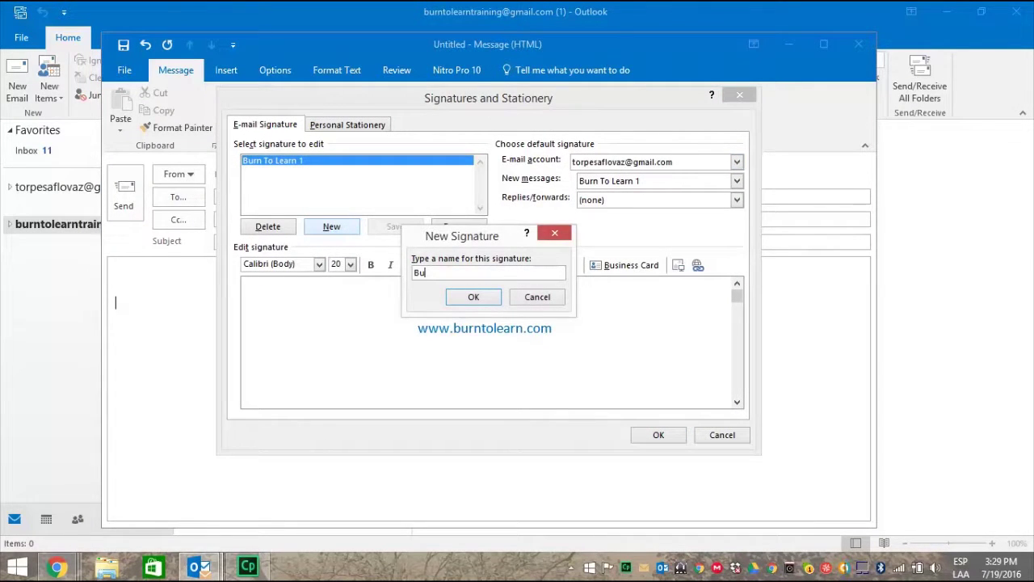
{"action": "type", "text": "Learn 2"}
{"action": "left_click", "coordinate": [472, 298]}
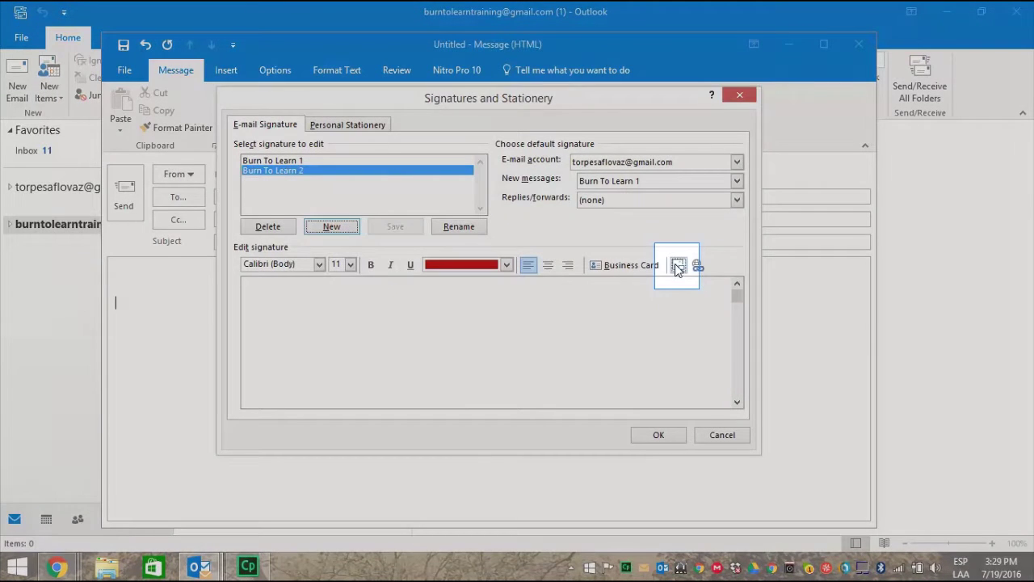
{"action": "left_click", "coordinate": [677, 267]}
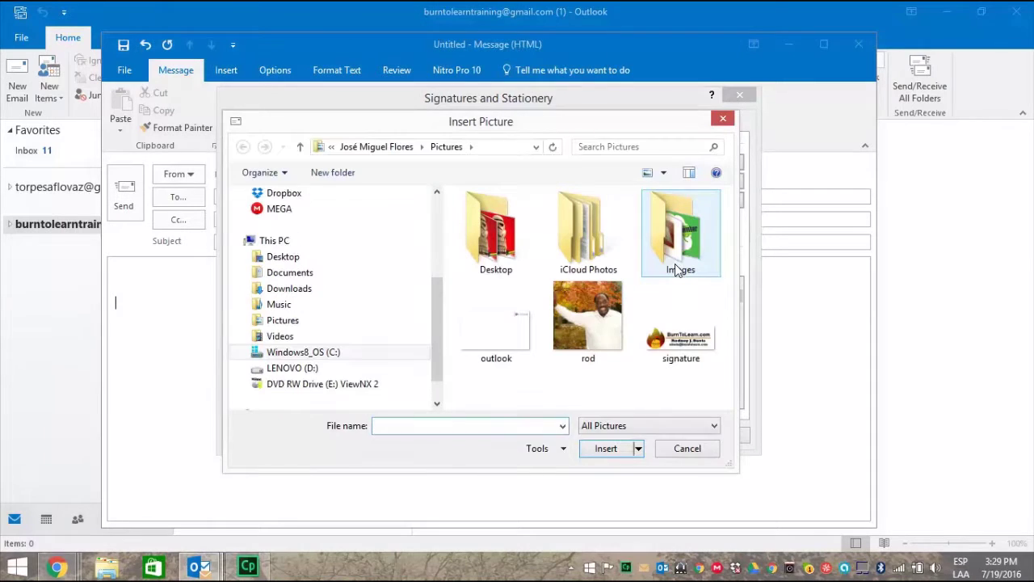
Insert the 'signature' logo image from Pictures into Burn To Learn 2
{"action": "left_click", "coordinate": [679, 346]}
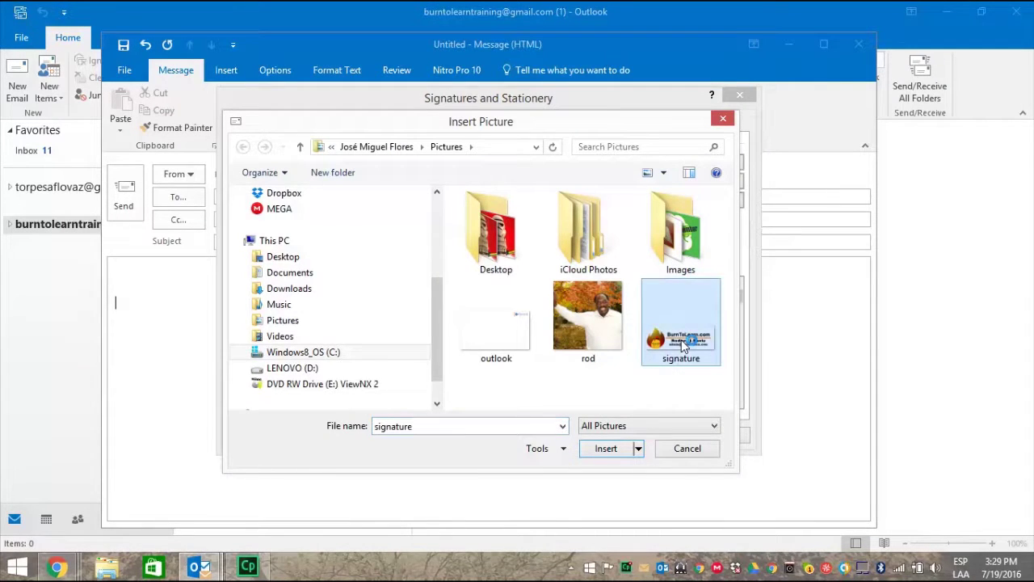
{"action": "left_click", "coordinate": [604, 449]}
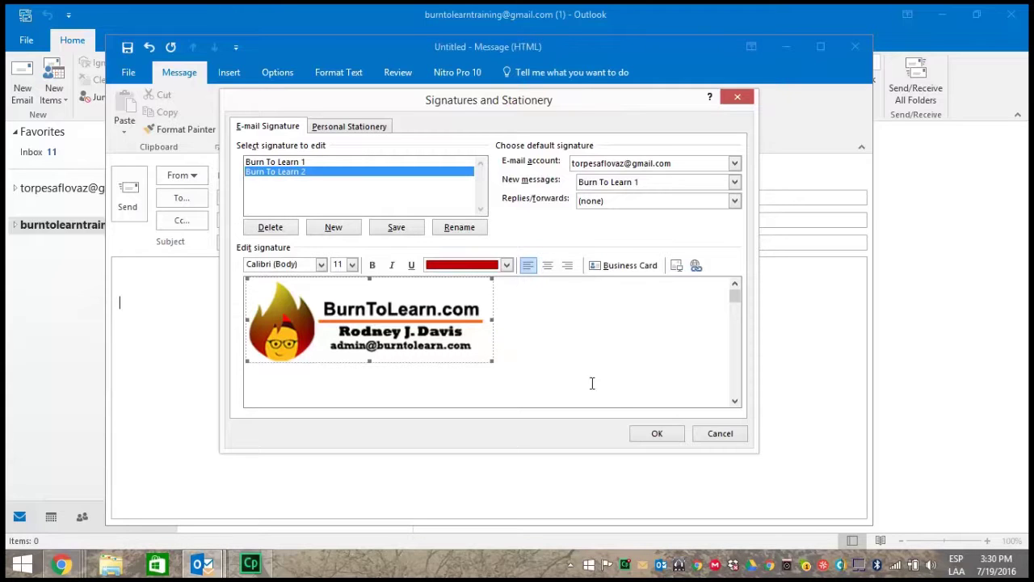
Save the signatures and insert Burn To Learn 2 into the message
{"action": "left_click", "coordinate": [650, 433]}
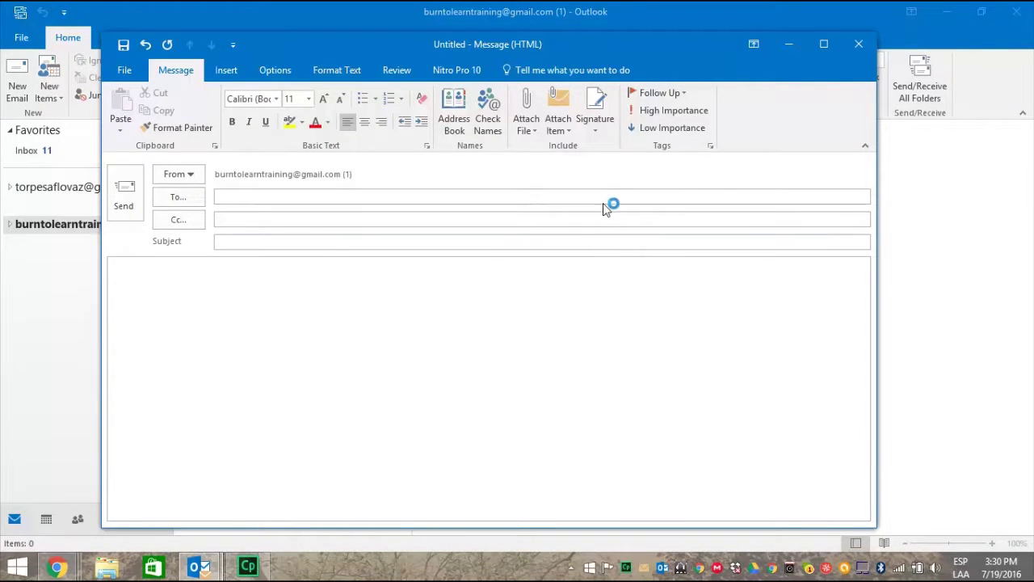
{"action": "left_click", "coordinate": [602, 131]}
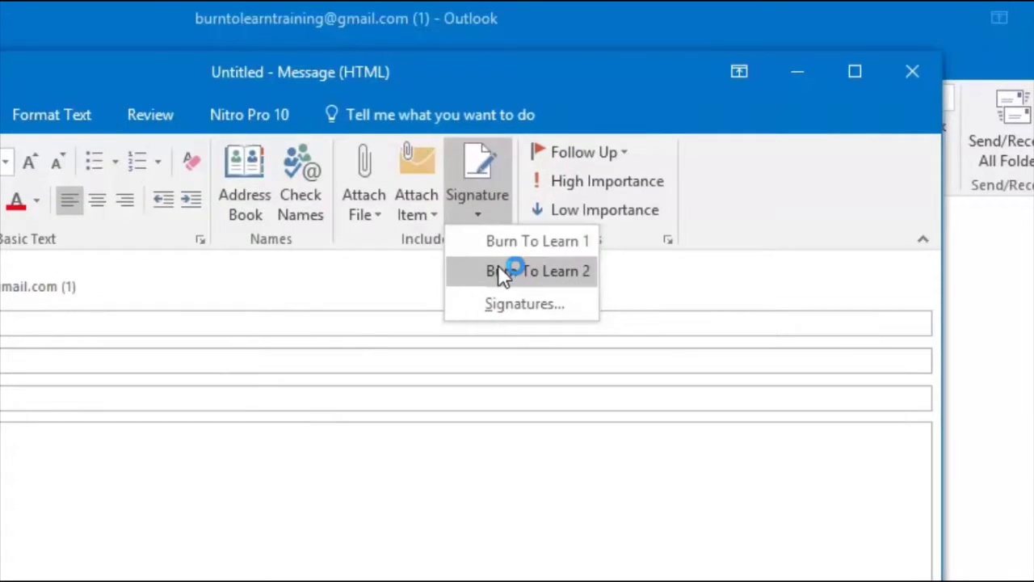
{"action": "left_click", "coordinate": [613, 165]}
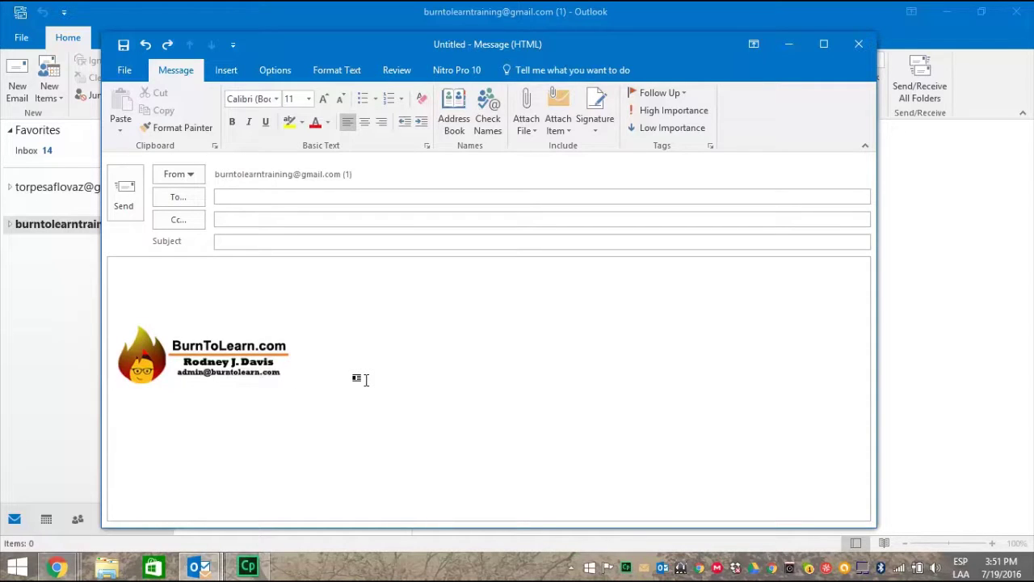
Shrink the inserted logo image slightly using its corner handle
{"action": "left_click", "coordinate": [232, 357]}
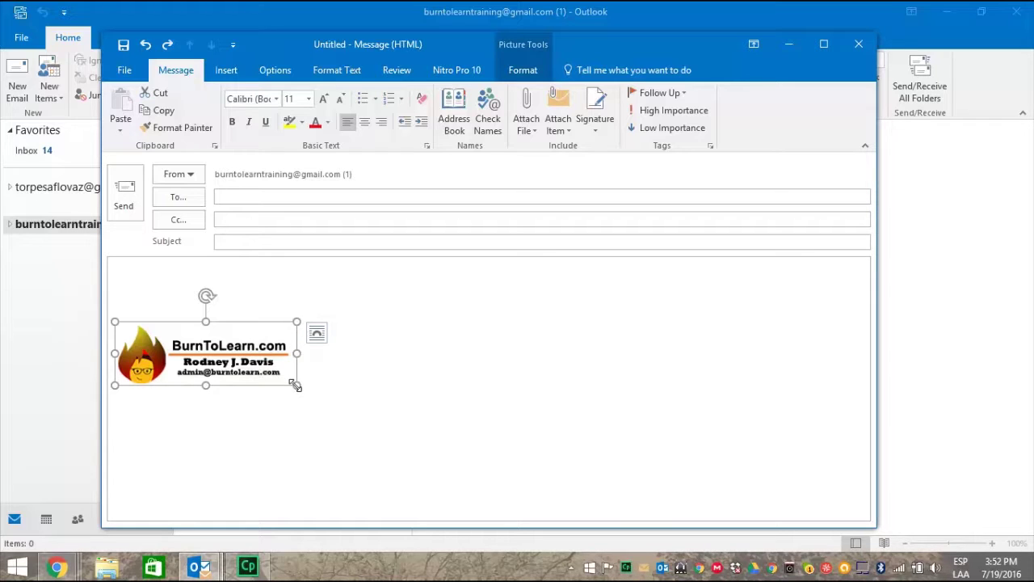
{"action": "left_click_drag", "start_coordinate": [293, 383], "coordinate": [244, 378]}
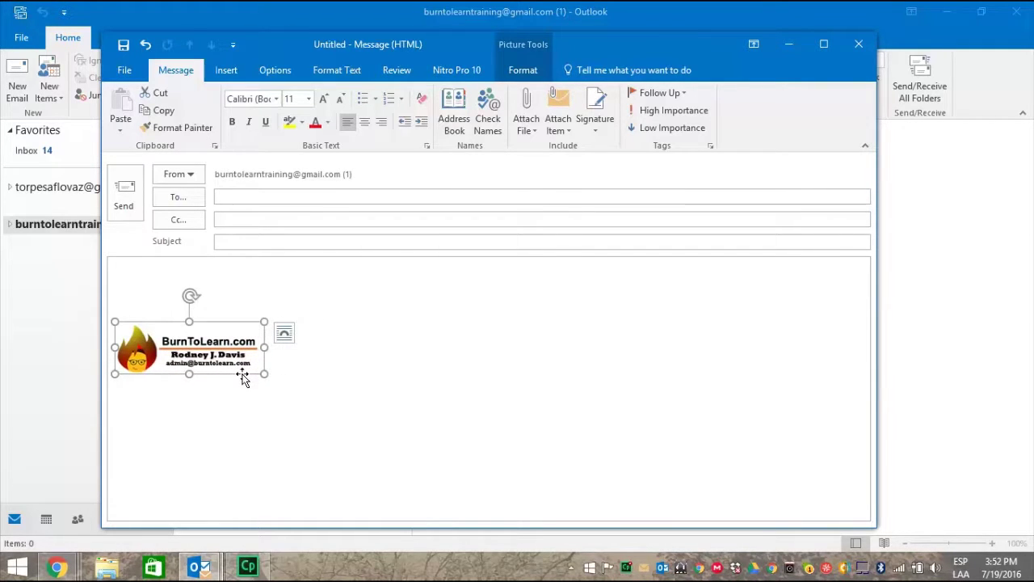
{"action": "left_click", "coordinate": [316, 361]}
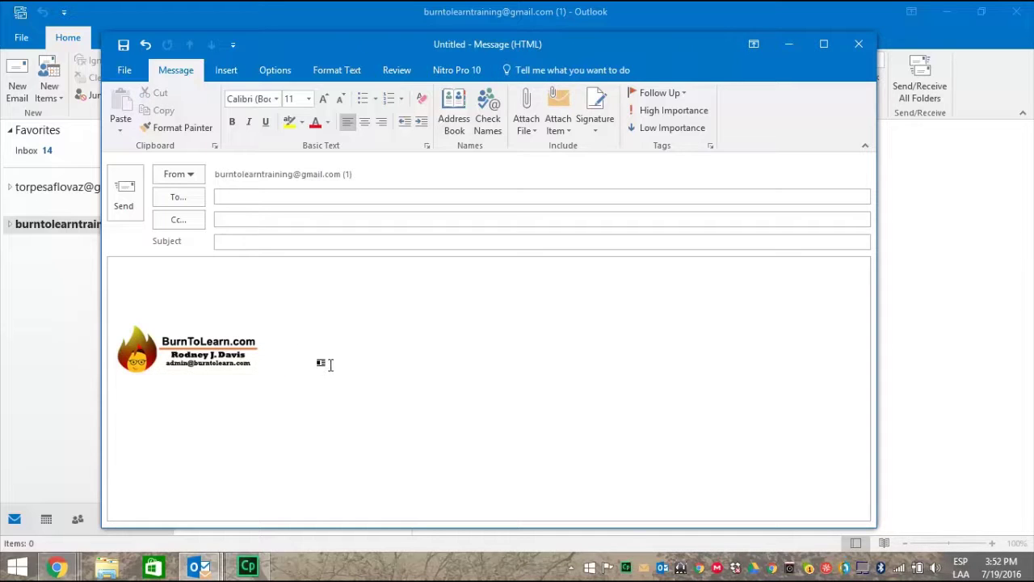
Delete the logo from the message and open the signature settings
{"action": "left_click", "coordinate": [195, 341]}
{"action": "key", "text": "Delete"}
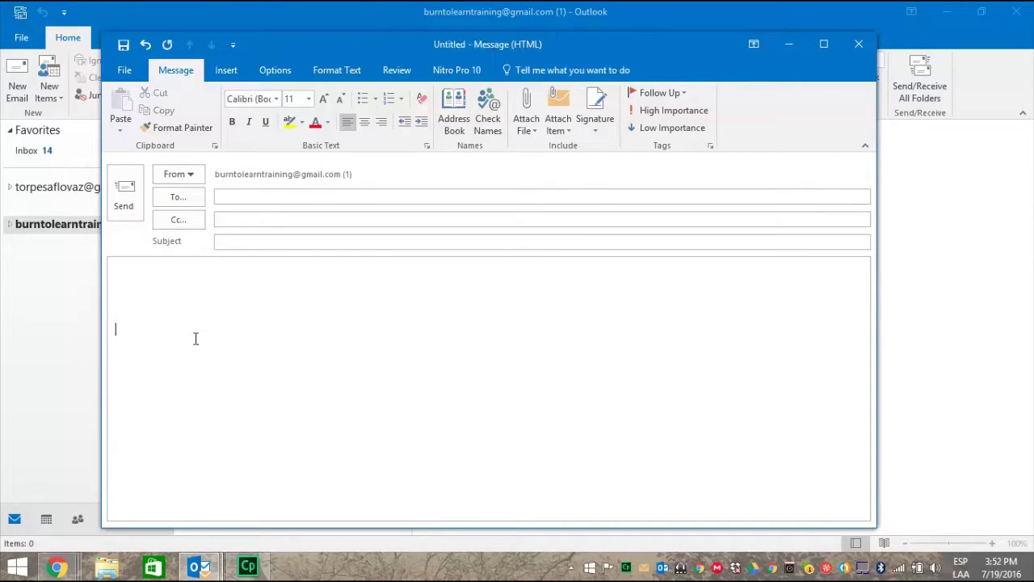
{"action": "left_click", "coordinate": [593, 127]}
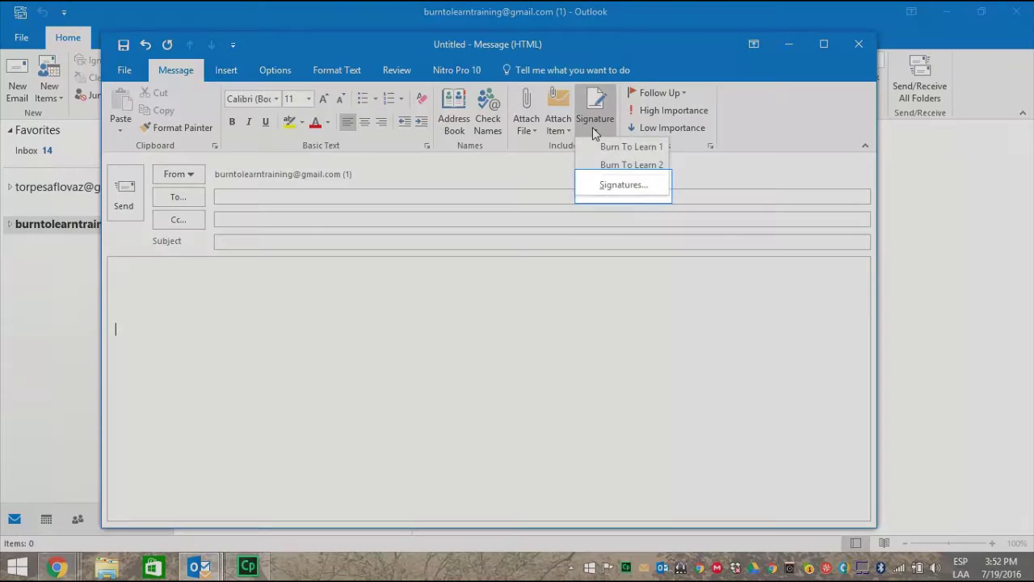
{"action": "left_click", "coordinate": [602, 184]}
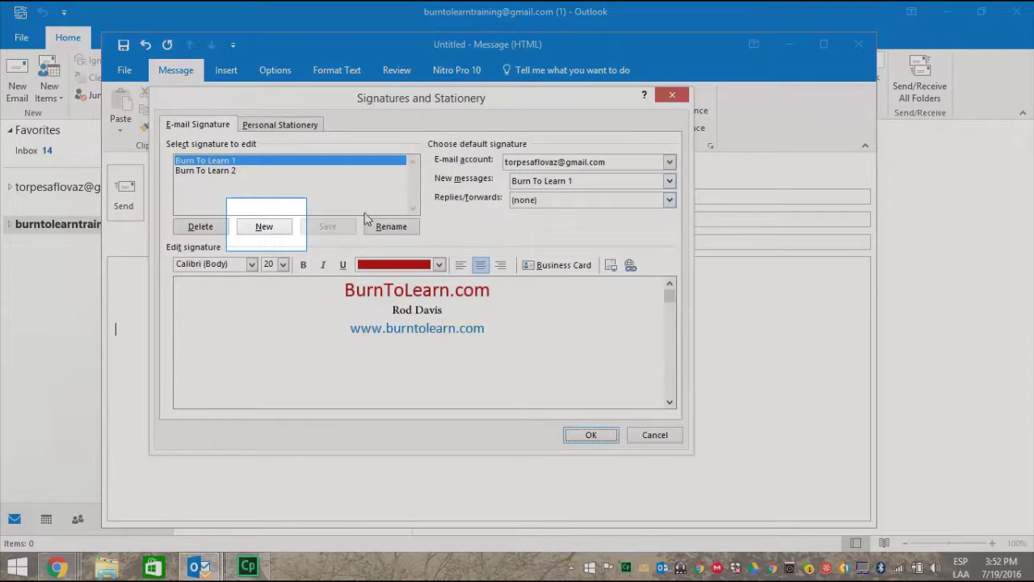
Create a new empty signature named Burn To Learn 3
{"action": "left_click", "coordinate": [271, 227]}
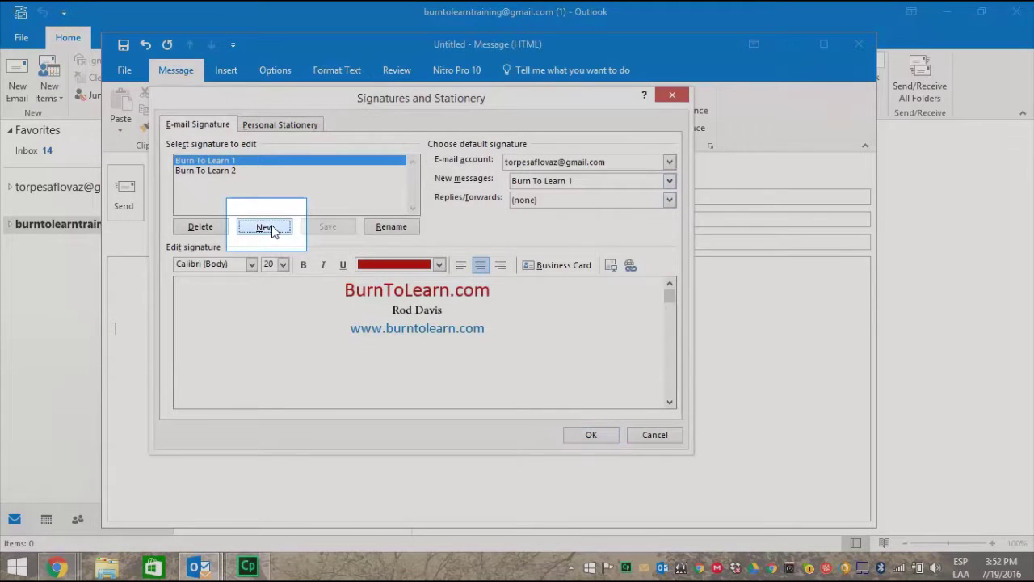
{"action": "type", "text": "Bu"}
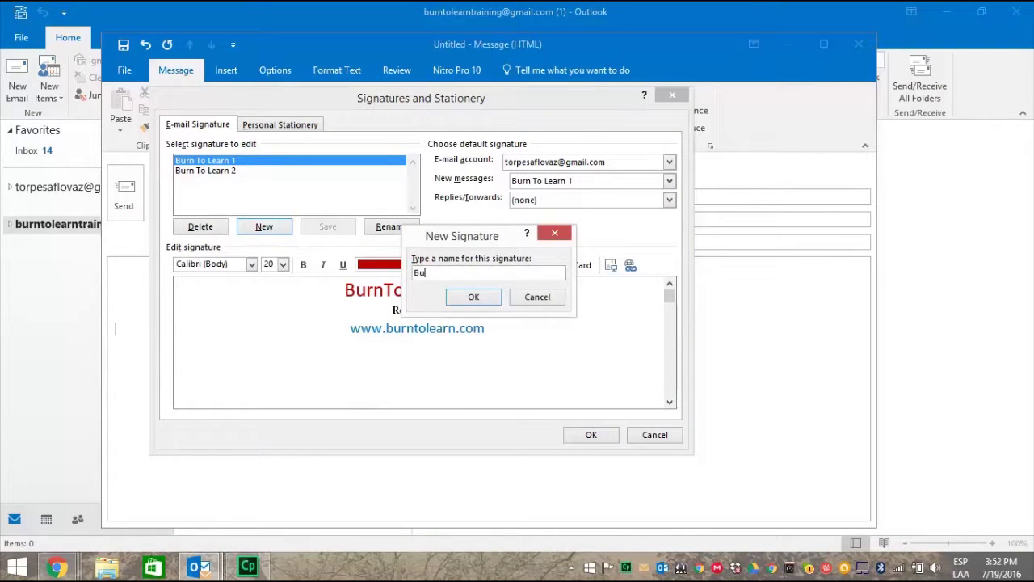
{"action": "type", "text": "rn To Learn 3"}
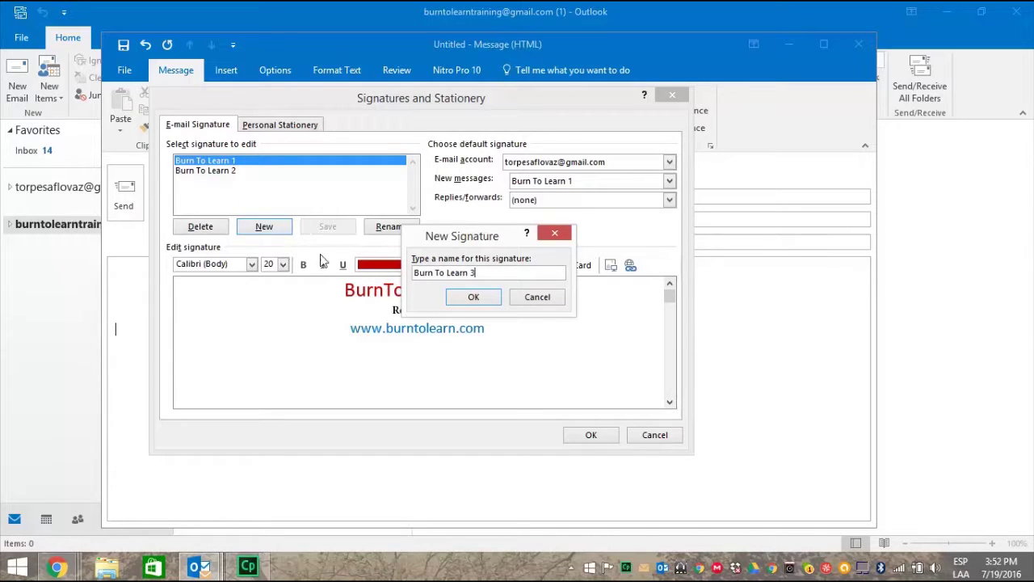
{"action": "left_click", "coordinate": [474, 298]}
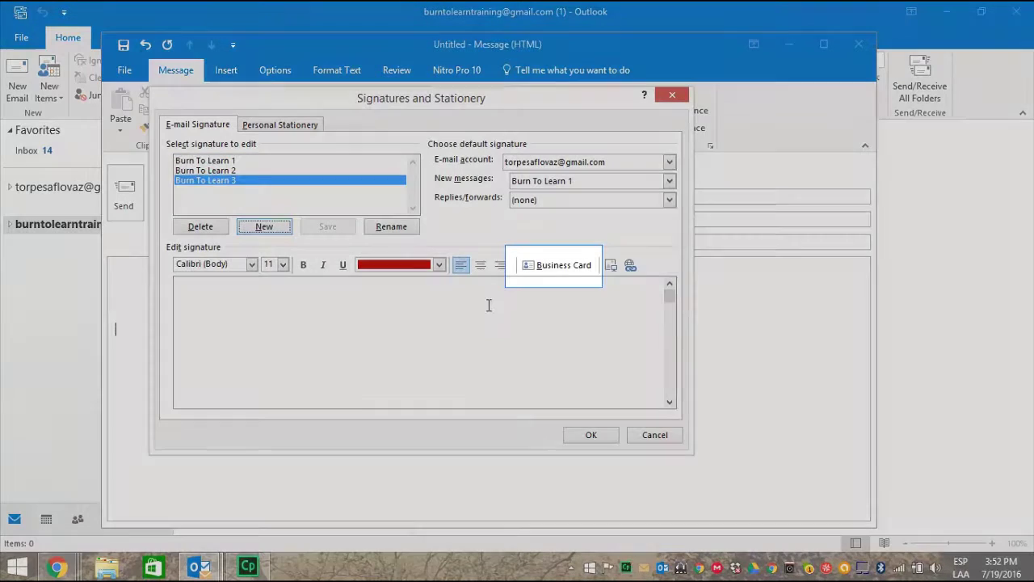
{"action": "left_click", "coordinate": [552, 271]}
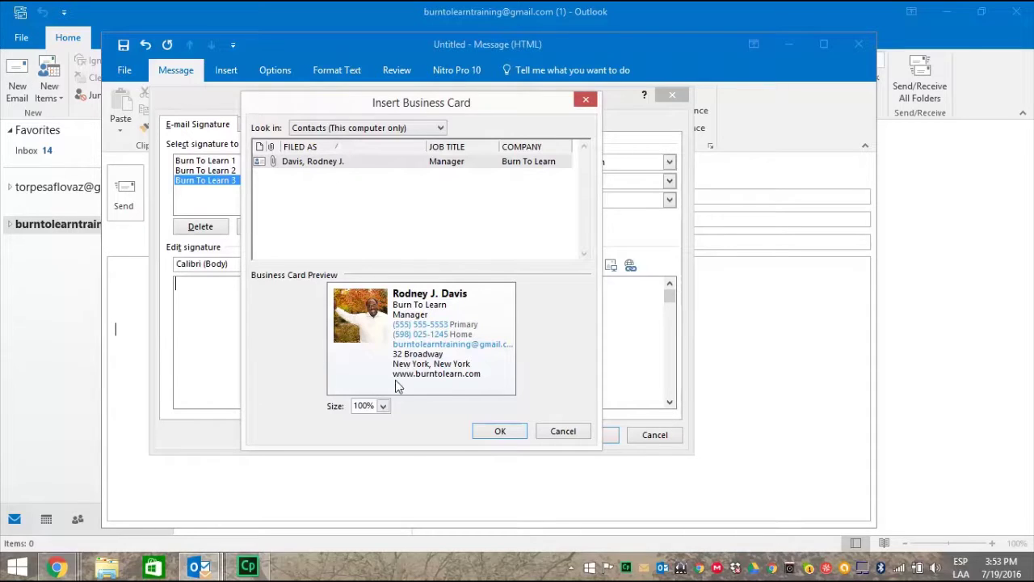
Insert the contact's business card into Burn To Learn 3 at 75% size
{"action": "left_click", "coordinate": [383, 407]}
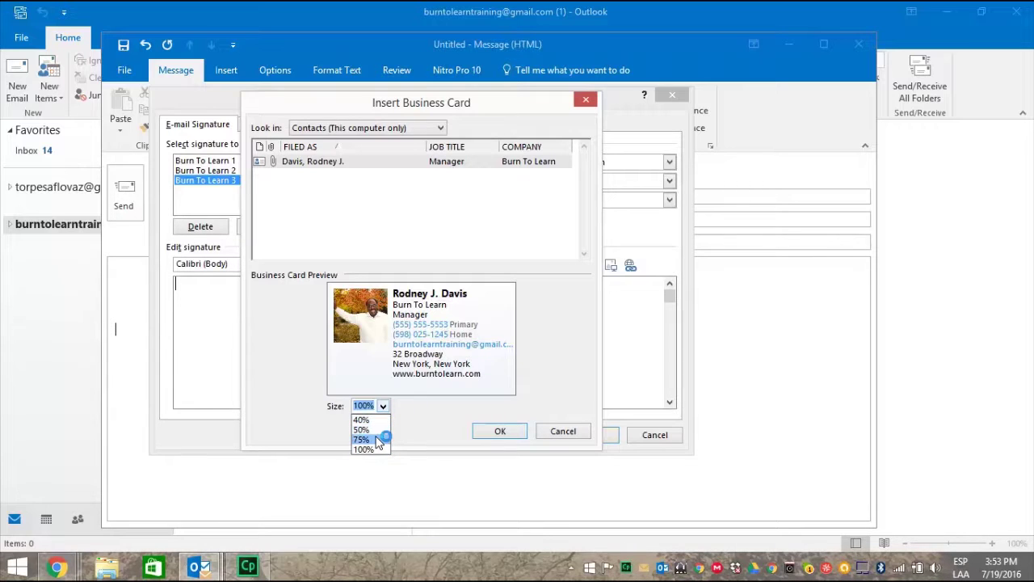
{"action": "left_click", "coordinate": [377, 440]}
{"action": "left_click", "coordinate": [500, 432]}
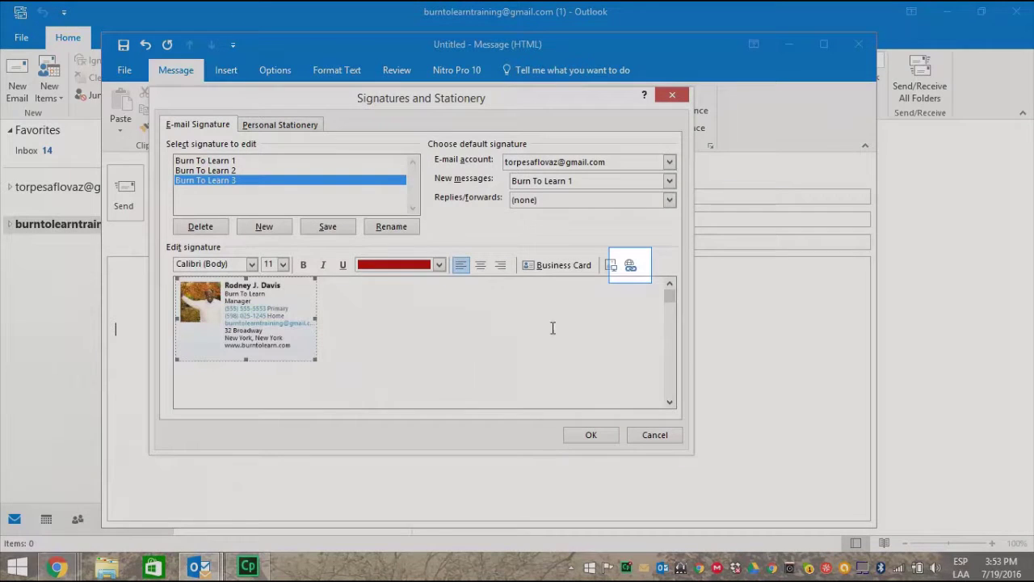
Hyperlink the business card to the company's admin e-mail address and save the signatures
{"action": "left_click", "coordinate": [630, 267]}
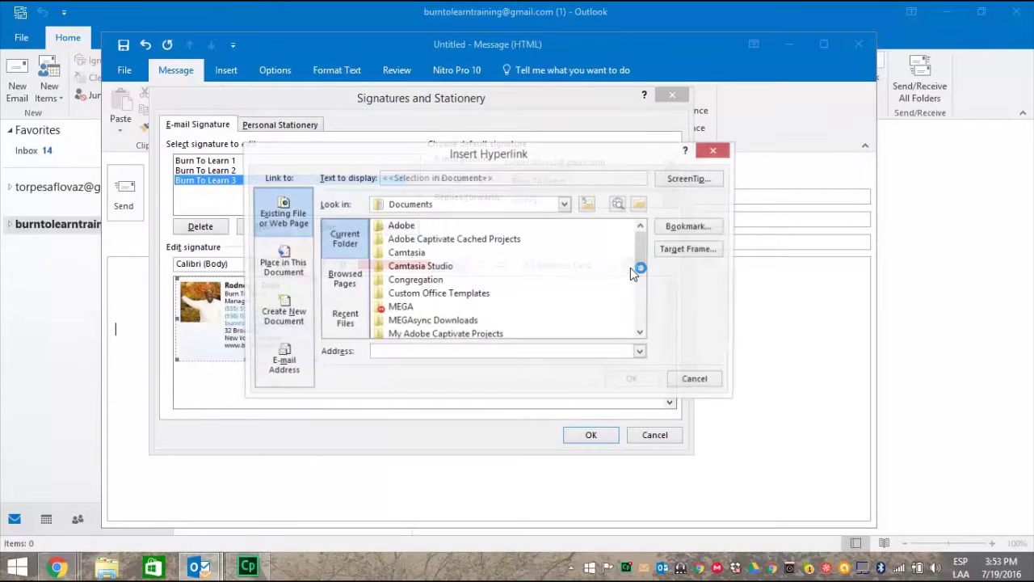
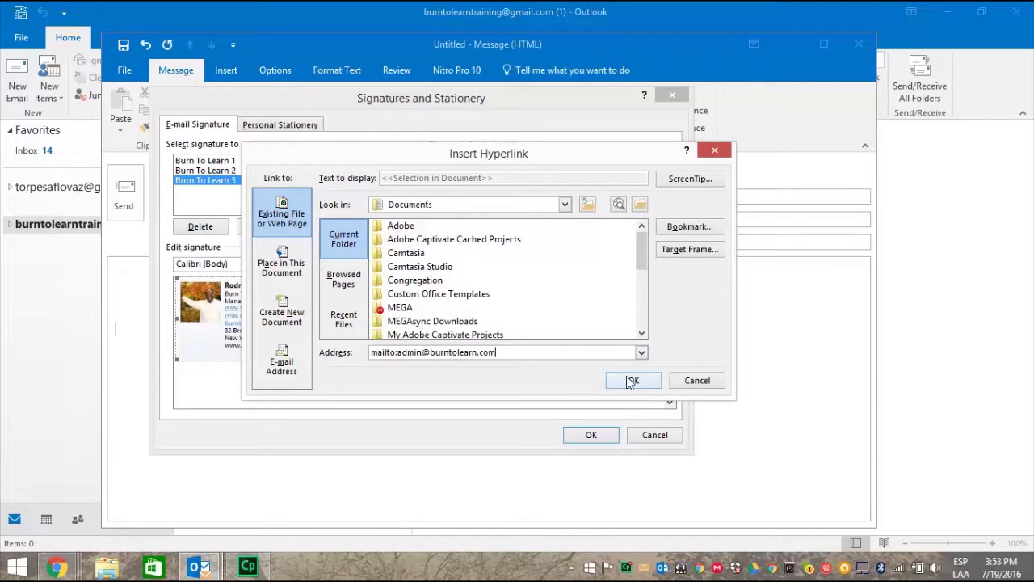
{"action": "left_click", "coordinate": [631, 380]}
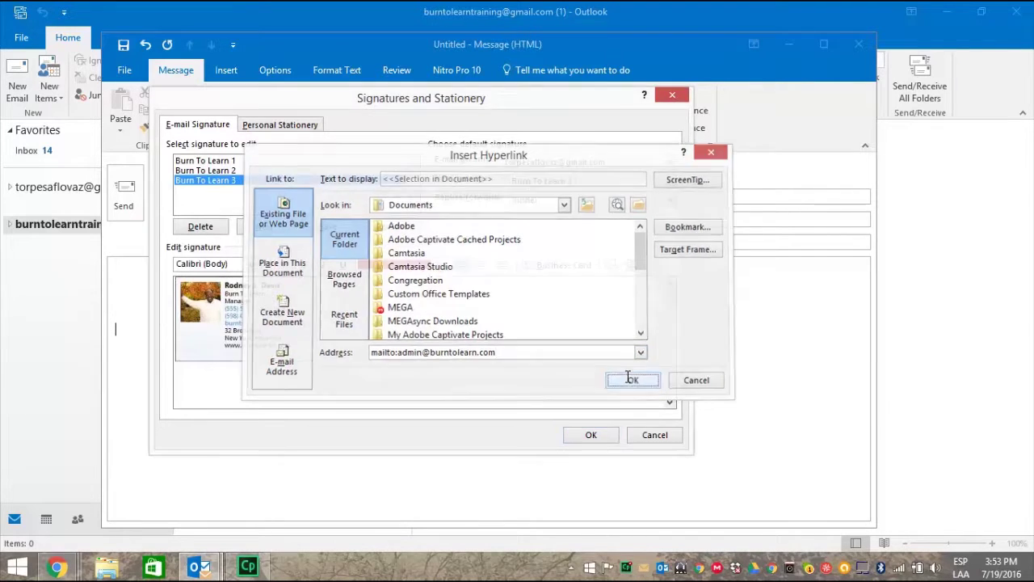
{"action": "left_click", "coordinate": [585, 431]}
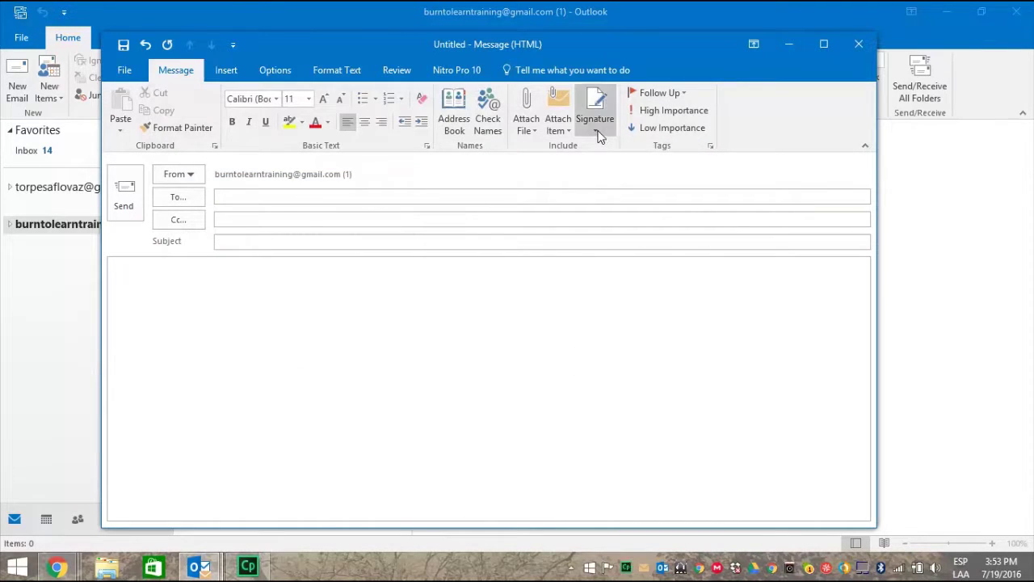
Insert the Burn To Learn 3 signature with its business card into the message
{"action": "left_click", "coordinate": [596, 132]}
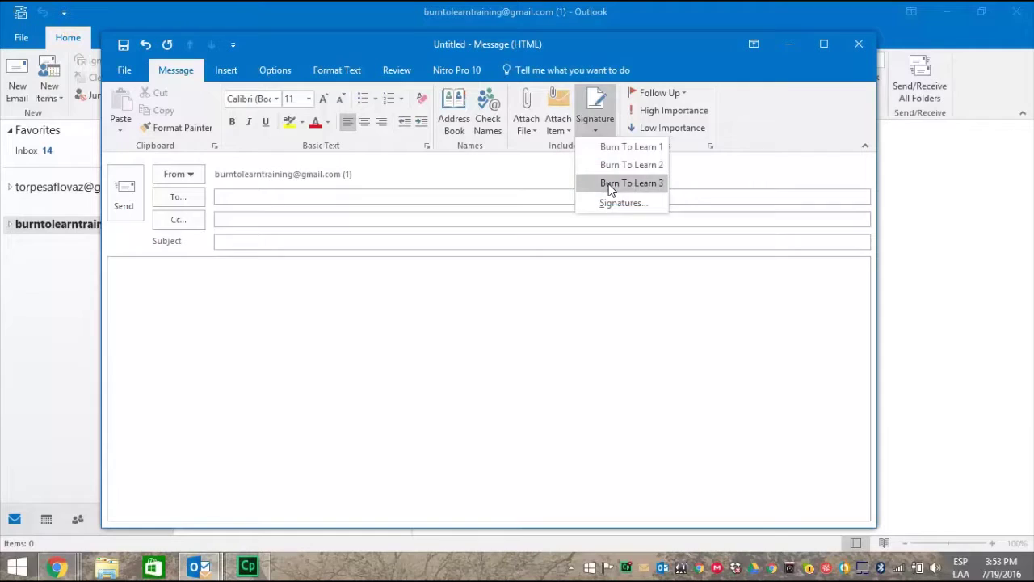
{"action": "left_click", "coordinate": [610, 188]}
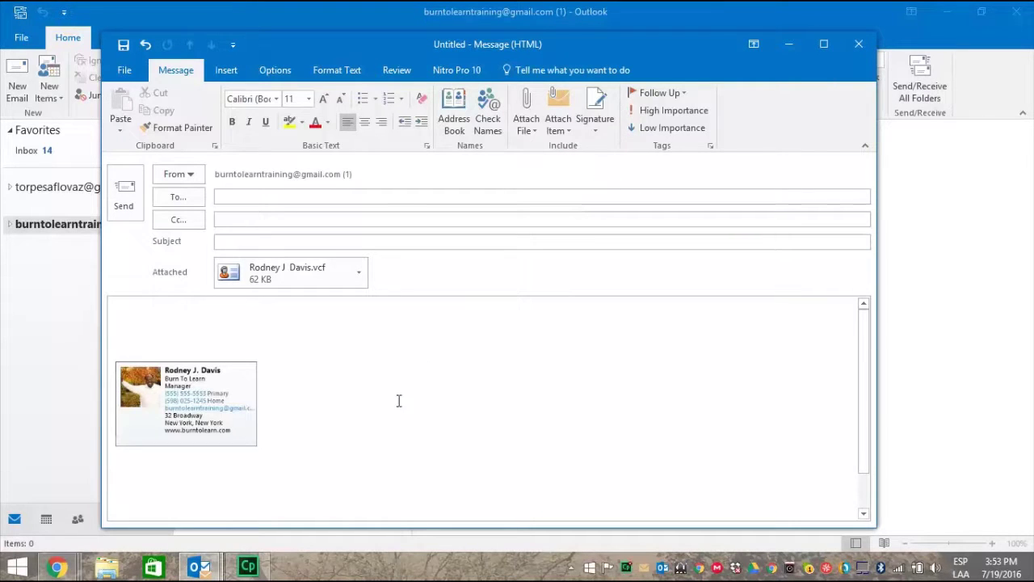